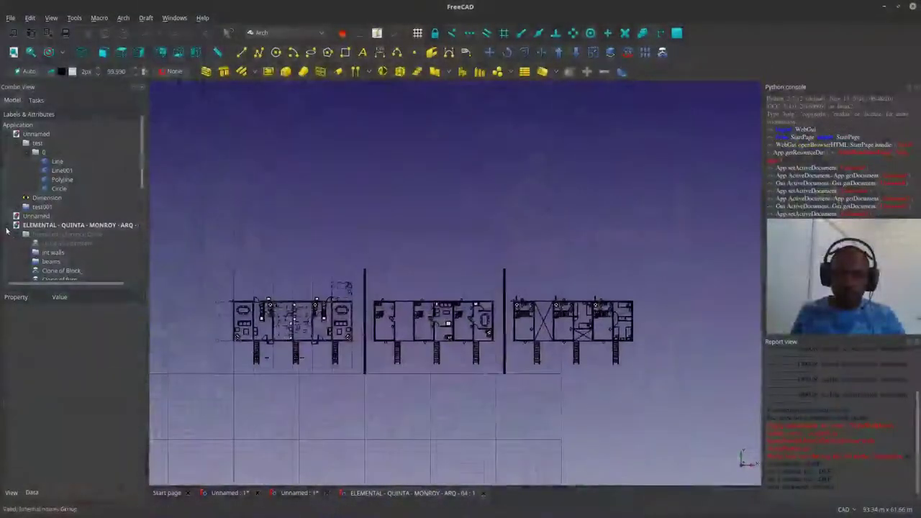
{"action": "scroll", "coordinate": [473, 338], "scroll_direction": "up", "scroll_amount": 3}
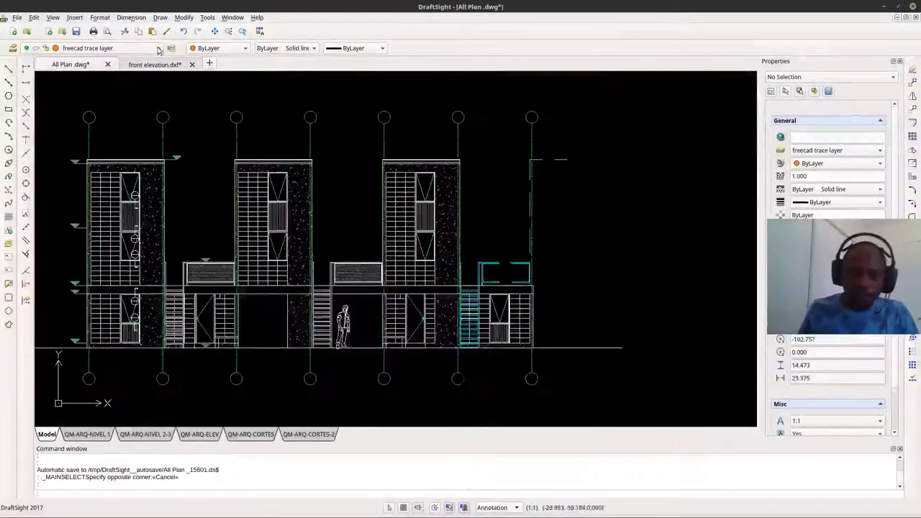
{"action": "scroll", "coordinate": [424, 183], "scroll_direction": "up", "scroll_amount": 8}
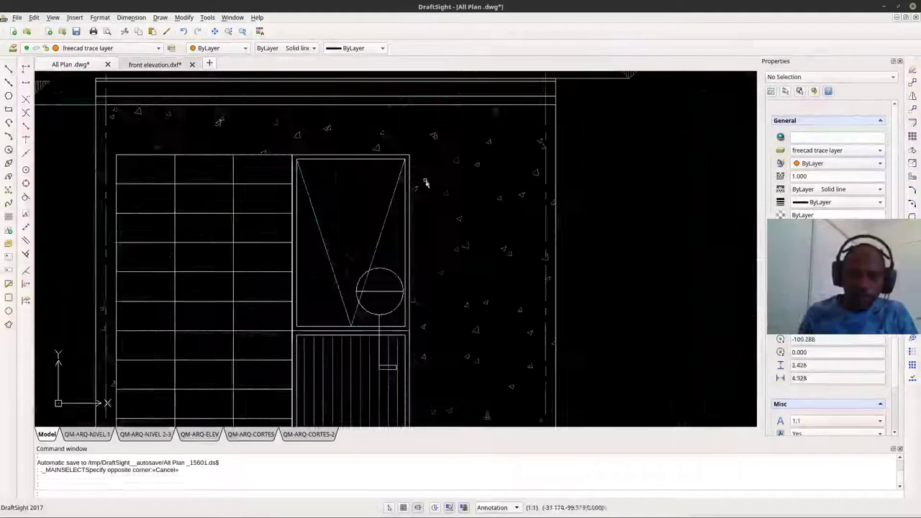
{"action": "left_click", "coordinate": [254, 187]}
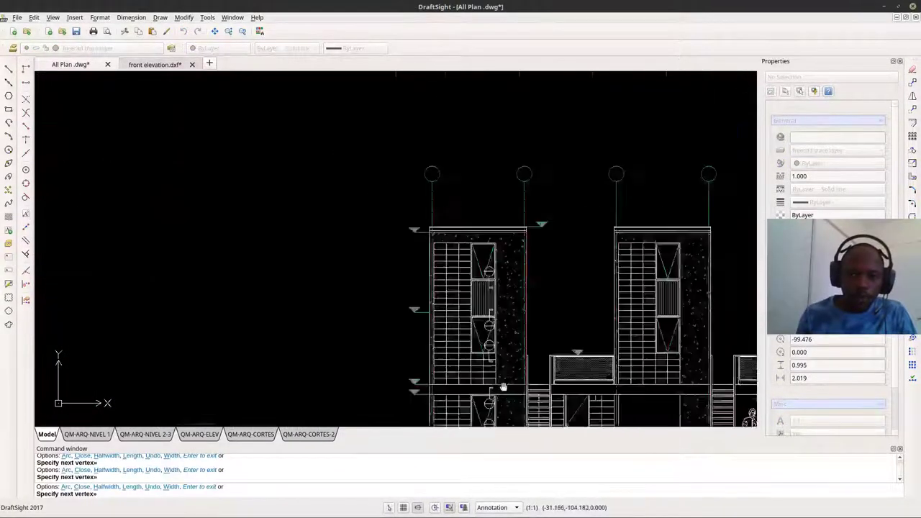
{"action": "scroll", "coordinate": [503, 387], "scroll_direction": "up", "scroll_amount": 4}
{"action": "key", "text": "Escape"}
Trace the first tower's upper concrete wall with a closed polyline following the tile-and-window panel's edges and the wall's outer edges
{"action": "left_click", "coordinate": [9, 123]}
{"action": "scroll", "coordinate": [497, 385], "scroll_direction": "up", "scroll_amount": 3}
{"action": "left_click", "coordinate": [456, 384]}
{"action": "scroll", "coordinate": [456, 384], "scroll_direction": "down", "scroll_amount": 7}
{"action": "scroll", "coordinate": [456, 260], "scroll_direction": "up", "scroll_amount": 7}
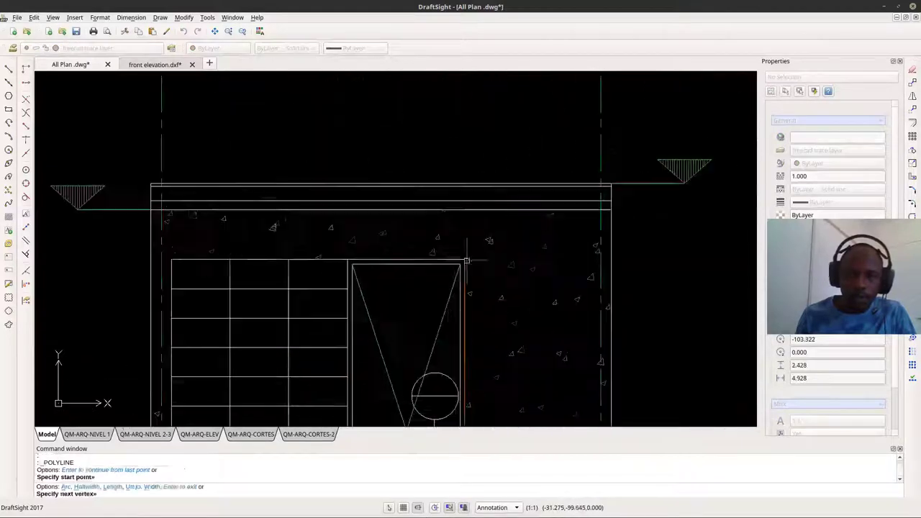
{"action": "left_click", "coordinate": [466, 260]}
{"action": "left_click", "coordinate": [171, 260]}
{"action": "scroll", "coordinate": [240, 321], "scroll_direction": "up", "scroll_amount": 4}
{"action": "left_click", "coordinate": [140, 321]}
{"action": "left_click", "coordinate": [119, 320]}
{"action": "left_click", "coordinate": [105, 190]}
{"action": "left_click", "coordinate": [566, 189]}
{"action": "scroll", "coordinate": [566, 189], "scroll_direction": "down", "scroll_amount": 6}
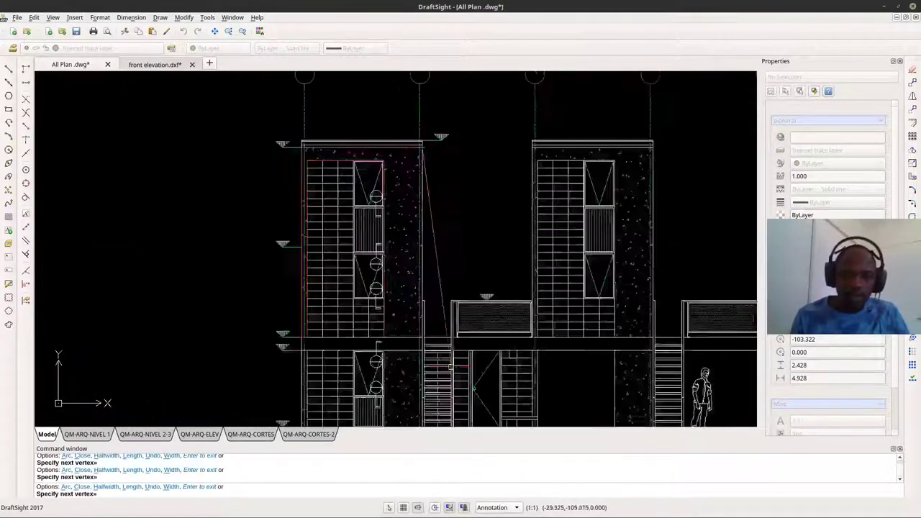
{"action": "scroll", "coordinate": [416, 345], "scroll_direction": "up", "scroll_amount": 7}
{"action": "left_click", "coordinate": [448, 306]}
{"action": "scroll", "coordinate": [272, 282], "scroll_direction": "up", "scroll_amount": 4}
{"action": "left_click", "coordinate": [249, 347]}
{"action": "key", "text": "Return"}
Copy the traced upper wall outline from the first tower onto the other two towers
{"action": "scroll", "coordinate": [253, 381], "scroll_direction": "down", "scroll_amount": 10}
{"action": "left_click", "coordinate": [273, 143]}
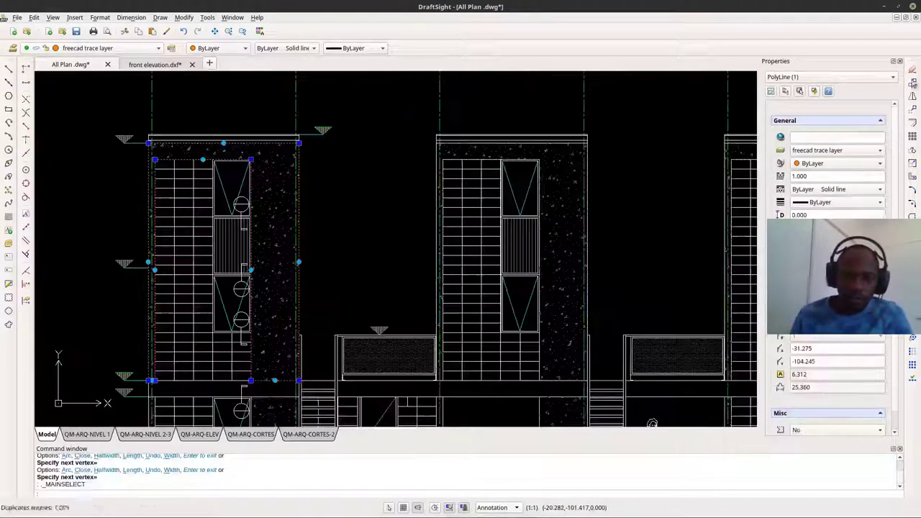
{"action": "left_click", "coordinate": [912, 84]}
{"action": "scroll", "coordinate": [262, 135], "scroll_direction": "up", "scroll_amount": 7}
{"action": "left_click", "coordinate": [435, 176]}
{"action": "left_click", "coordinate": [415, 166]}
{"action": "scroll", "coordinate": [531, 198], "scroll_direction": "down", "scroll_amount": 5}
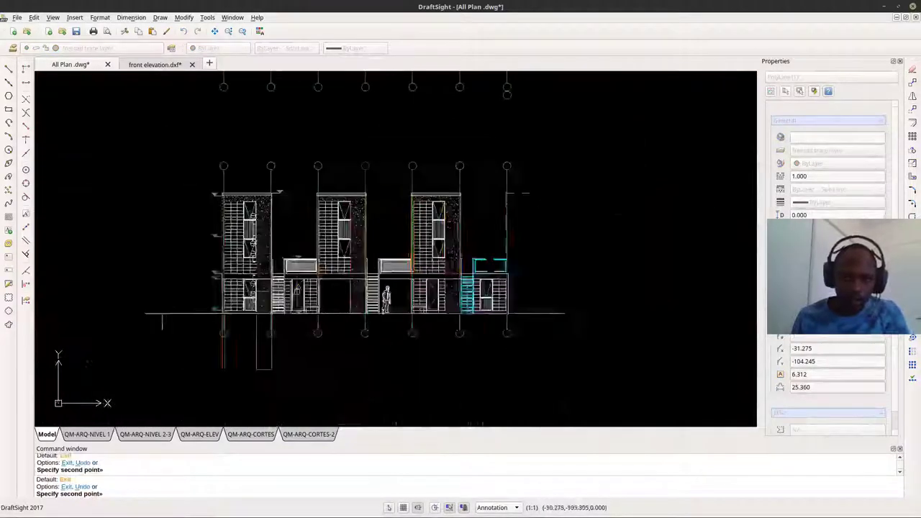
{"action": "key", "text": "Escape"}
Trace the first tower's ground-floor concrete wall with a polyline around the edges of its tile-and-window panel
{"action": "scroll", "coordinate": [244, 299], "scroll_direction": "up", "scroll_amount": 8}
{"action": "middle_click_drag", "start_coordinate": [411, 183], "coordinate": [471, 177]}
{"action": "left_click", "coordinate": [9, 122]}
{"action": "scroll", "coordinate": [178, 173], "scroll_direction": "up", "scroll_amount": 10}
{"action": "left_click", "coordinate": [161, 164]}
{"action": "left_click", "coordinate": [281, 162]}
{"action": "scroll", "coordinate": [281, 163], "scroll_direction": "down", "scroll_amount": 10}
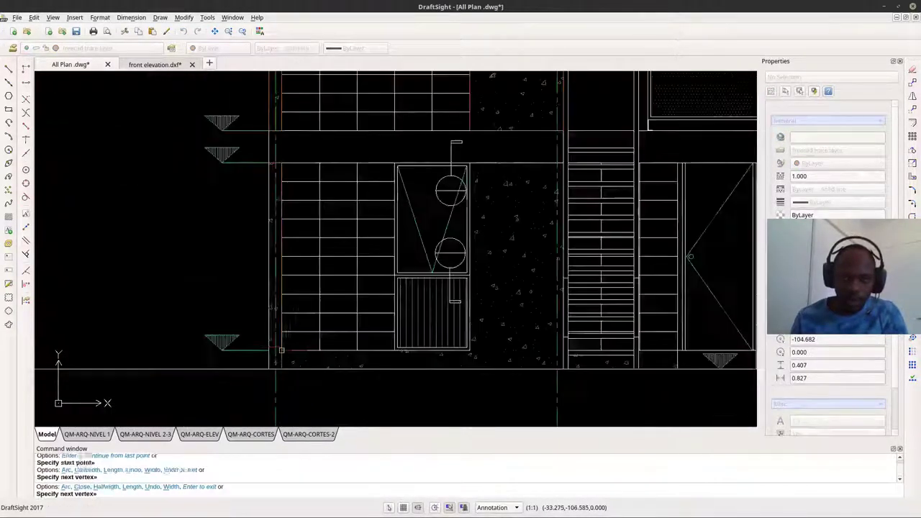
{"action": "left_click", "coordinate": [281, 350]}
{"action": "left_click", "coordinate": [469, 350]}
{"action": "scroll", "coordinate": [487, 161], "scroll_direction": "up", "scroll_amount": 7}
{"action": "key", "text": "Escape"}
{"action": "scroll", "coordinate": [179, 252], "scroll_direction": "down", "scroll_amount": 5}
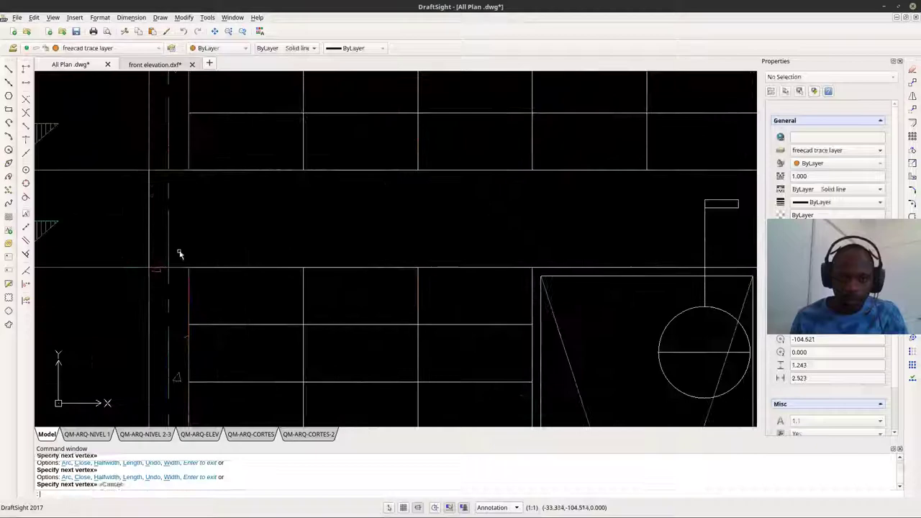
Draw a rectangle tracing the narrow upright beside the exterior stairs next to the first tower
{"action": "scroll", "coordinate": [216, 339], "scroll_direction": "up", "scroll_amount": 5}
{"action": "scroll", "coordinate": [213, 341], "scroll_direction": "down", "scroll_amount": 5}
{"action": "middle_click_drag", "start_coordinate": [325, 315], "coordinate": [233, 377]}
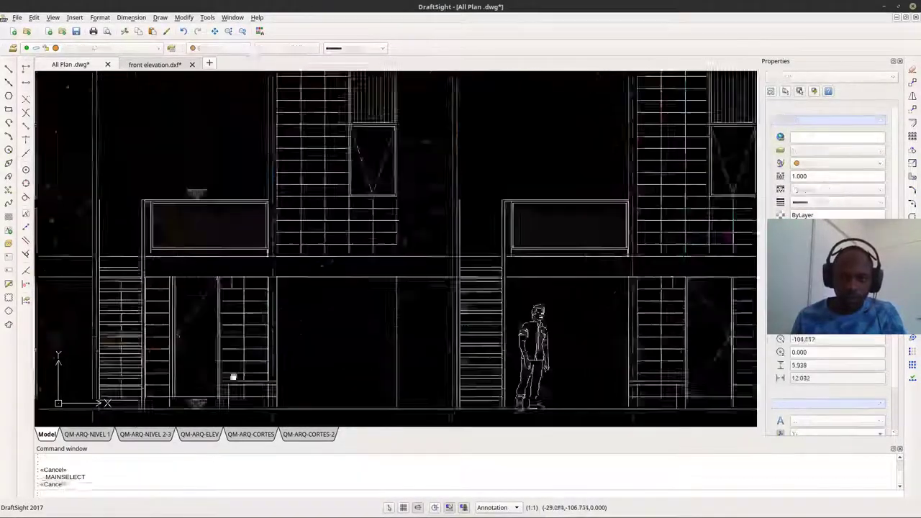
{"action": "left_click", "coordinate": [8, 109]}
{"action": "left_click", "coordinate": [247, 233]}
{"action": "left_click", "coordinate": [247, 233]}
{"action": "scroll", "coordinate": [246, 232], "scroll_direction": "down", "scroll_amount": 3}
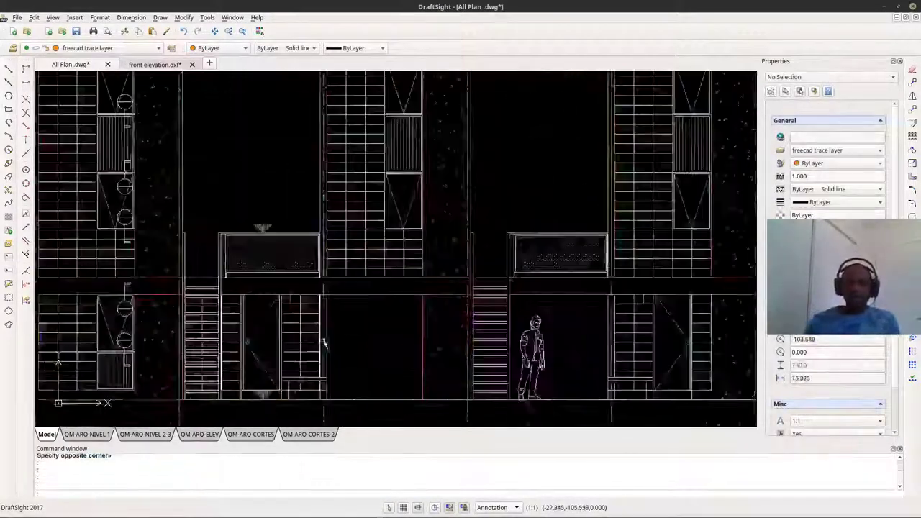
Copy the first tower's ground-floor wall outline onto the other two towers
{"action": "scroll", "coordinate": [403, 317], "scroll_direction": "down", "scroll_amount": 2}
{"action": "left_click", "coordinate": [196, 293]}
{"action": "left_click", "coordinate": [913, 150]}
{"action": "scroll", "coordinate": [249, 301], "scroll_direction": "up", "scroll_amount": 8}
{"action": "left_click", "coordinate": [318, 308]}
{"action": "scroll", "coordinate": [318, 307], "scroll_direction": "down", "scroll_amount": 8}
{"action": "scroll", "coordinate": [691, 311], "scroll_direction": "up", "scroll_amount": 7}
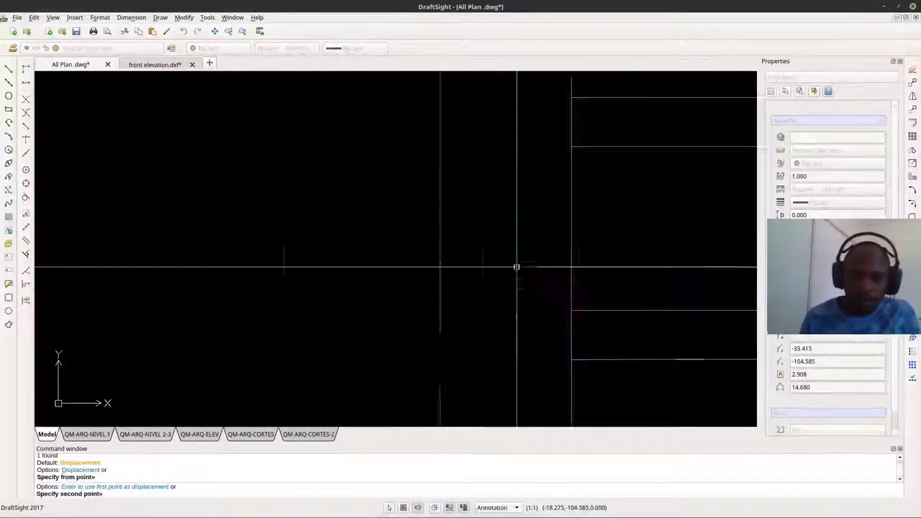
{"action": "key", "text": "Escape"}
{"action": "key", "text": "Escape"}
{"action": "scroll", "coordinate": [371, 234], "scroll_direction": "down", "scroll_amount": 5}
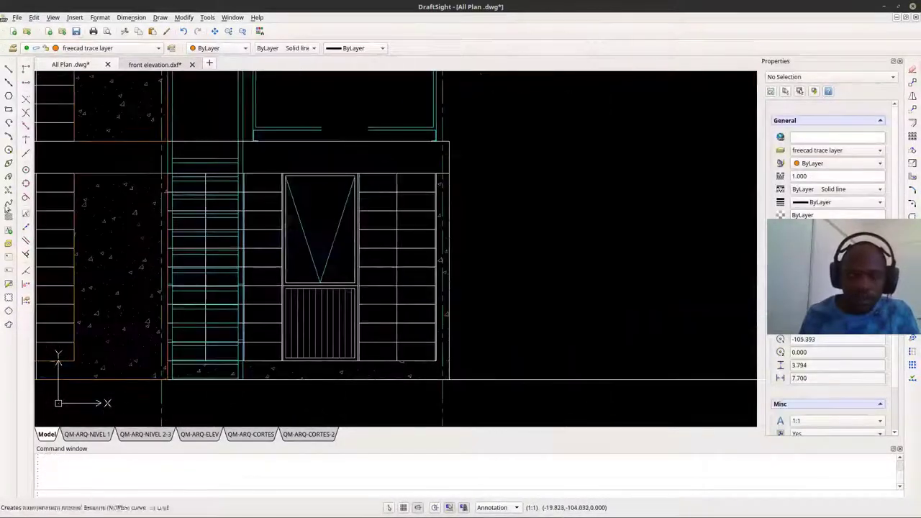
Trace the L-shaped concrete edge and base around the last ground-floor bay's tile panel with a closed polyline
{"action": "left_click", "coordinate": [9, 123]}
{"action": "scroll", "coordinate": [434, 173], "scroll_direction": "up", "scroll_amount": 8}
{"action": "left_click", "coordinate": [441, 176]}
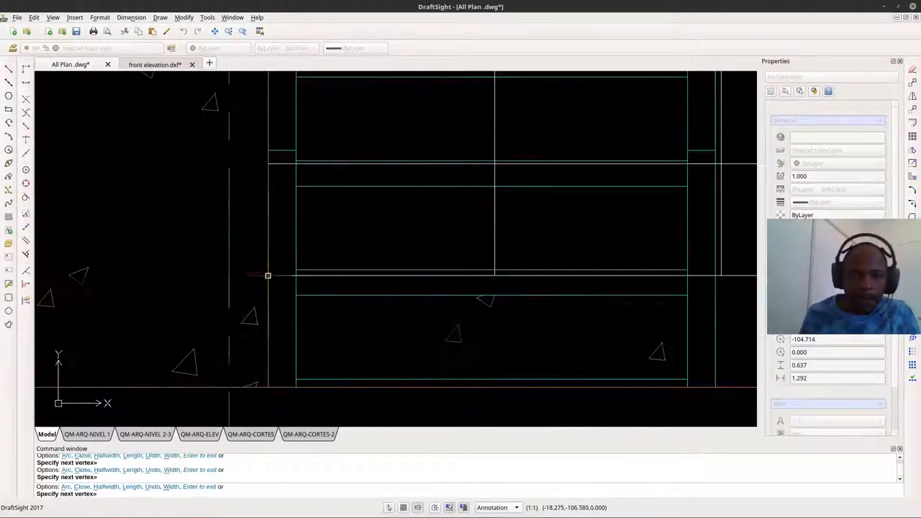
{"action": "key", "text": "Return"}
{"action": "scroll", "coordinate": [567, 193], "scroll_direction": "down", "scroll_amount": 7}
{"action": "middle_click_drag", "start_coordinate": [400, 201], "coordinate": [447, 244]}
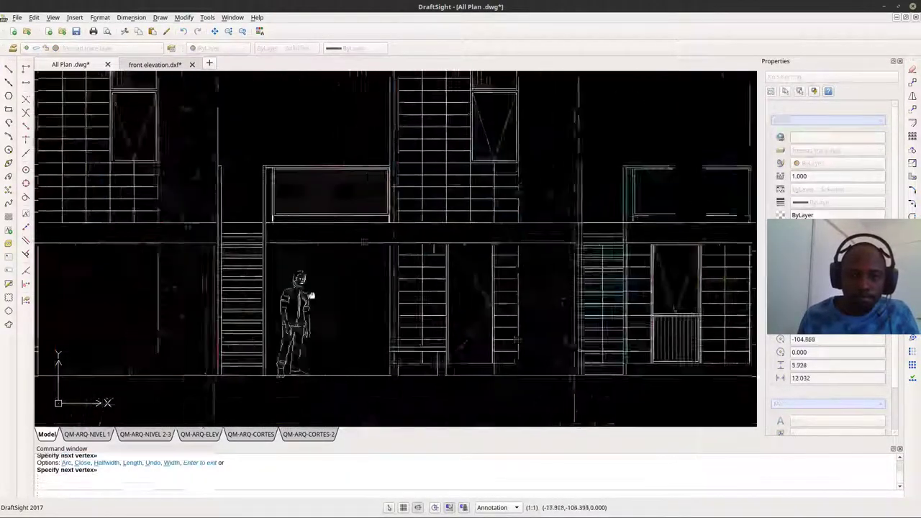
Copy the L-shaped base outline from the last bay to the matching ground-floor bays, using its lower outer corner as base point
{"action": "scroll", "coordinate": [540, 239], "scroll_direction": "up", "scroll_amount": 5}
{"action": "left_click", "coordinate": [540, 238]}
{"action": "left_click", "coordinate": [912, 83]}
{"action": "scroll", "coordinate": [730, 288], "scroll_direction": "up", "scroll_amount": 6}
{"action": "left_click", "coordinate": [596, 319]}
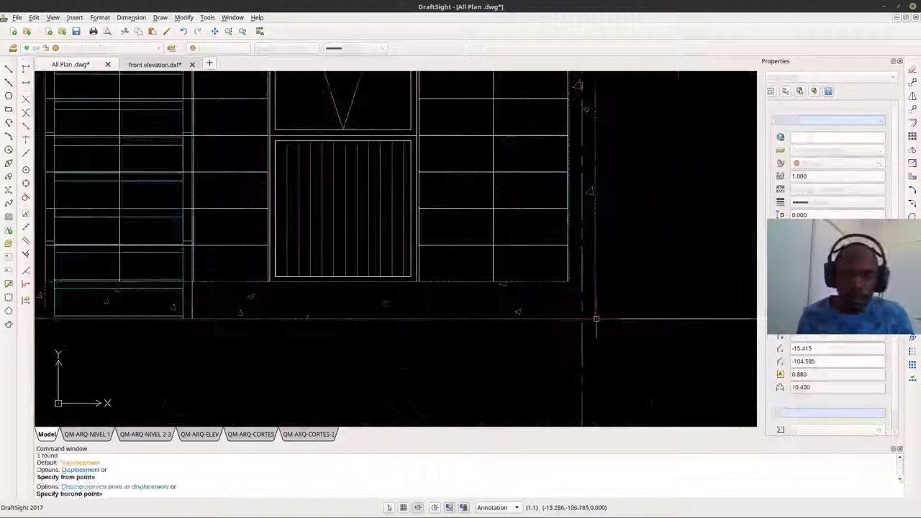
{"action": "left_click", "coordinate": [912, 82]}
{"action": "left_click", "coordinate": [543, 310]}
{"action": "scroll", "coordinate": [610, 322], "scroll_direction": "down", "scroll_amount": 5}
{"action": "scroll", "coordinate": [292, 358], "scroll_direction": "up", "scroll_amount": 4}
{"action": "left_click", "coordinate": [292, 360]}
{"action": "key", "text": "Escape"}
{"action": "scroll", "coordinate": [334, 207], "scroll_direction": "down", "scroll_amount": 4}
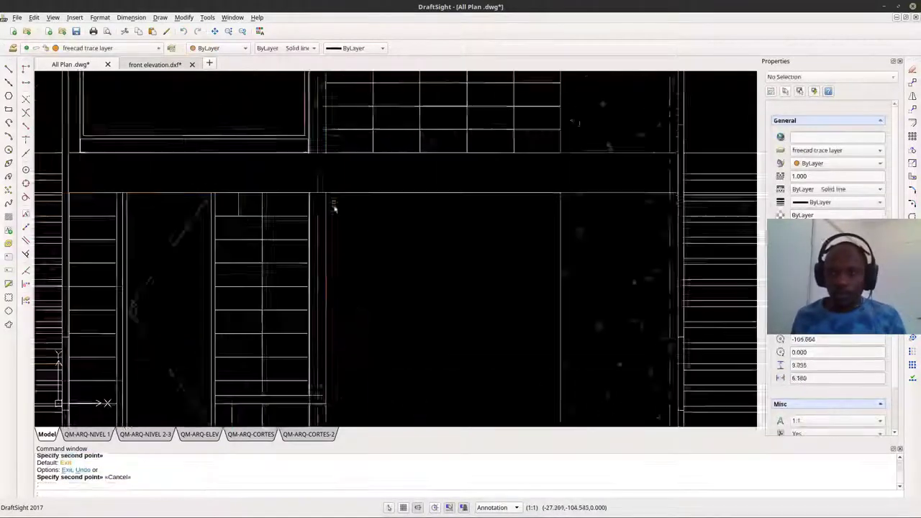
Draw a rectangle over the floor slab band, from the first tower's outer edge to the far end of the last bay
{"action": "scroll", "coordinate": [257, 385], "scroll_direction": "up", "scroll_amount": 1}
{"action": "left_click", "coordinate": [9, 109]}
{"action": "scroll", "coordinate": [180, 338], "scroll_direction": "up", "scroll_amount": 4}
{"action": "scroll", "coordinate": [118, 285], "scroll_direction": "up", "scroll_amount": 5}
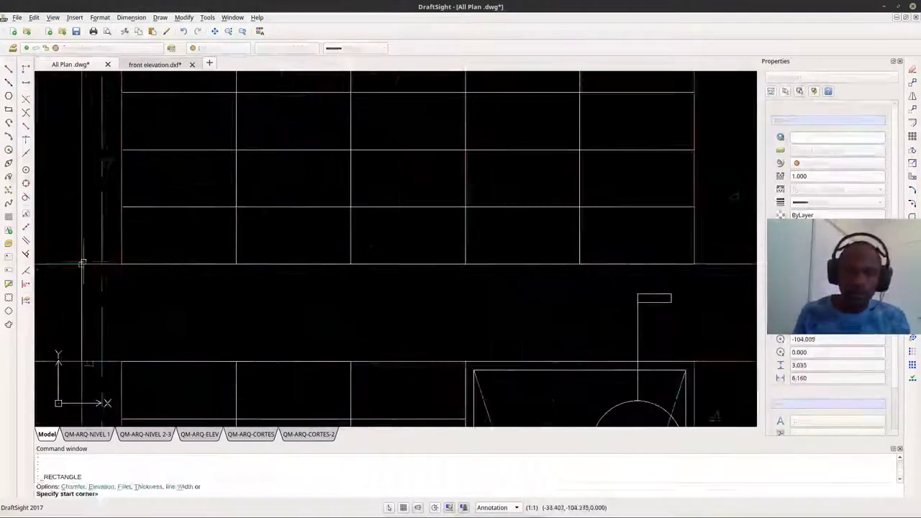
{"action": "left_click", "coordinate": [82, 264]}
{"action": "scroll", "coordinate": [82, 264], "scroll_direction": "down", "scroll_amount": 5}
{"action": "scroll", "coordinate": [367, 294], "scroll_direction": "up", "scroll_amount": 5}
{"action": "scroll", "coordinate": [355, 283], "scroll_direction": "down", "scroll_amount": 8}
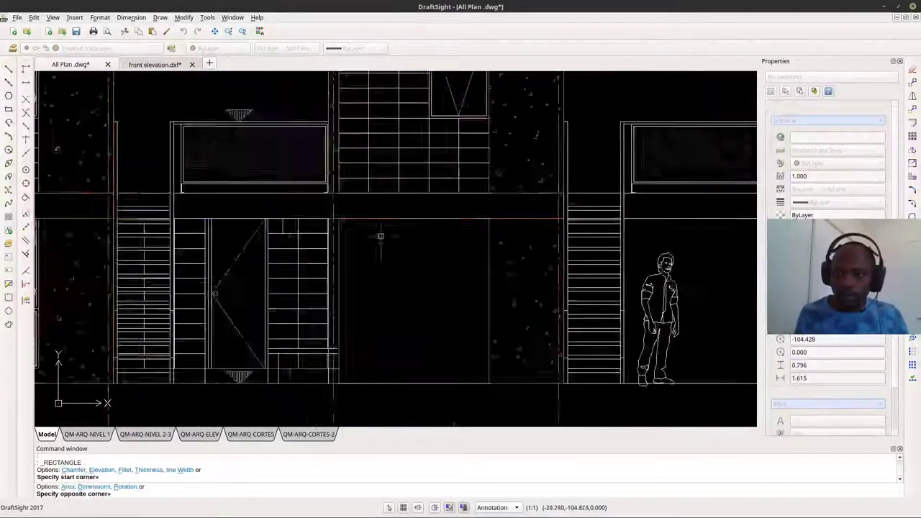
{"action": "left_click", "coordinate": [9, 110]}
{"action": "left_click", "coordinate": [530, 193]}
{"action": "left_click", "coordinate": [438, 197]}
{"action": "left_click", "coordinate": [9, 110]}
{"action": "left_click", "coordinate": [325, 173]}
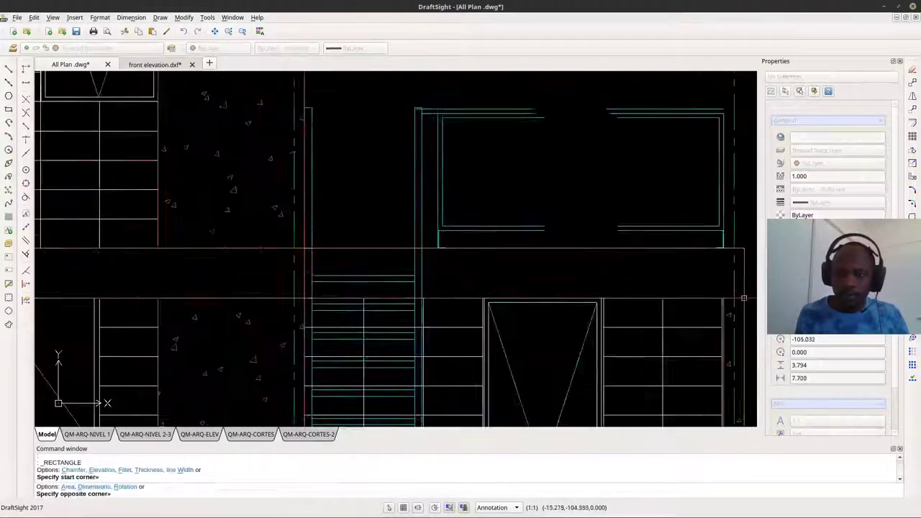
{"action": "left_click", "coordinate": [744, 298]}
Draw a vertical line about 4.6 units long along the first joint of the first tower's upper tile panel
{"action": "scroll", "coordinate": [744, 298], "scroll_direction": "down", "scroll_amount": 6}
{"action": "middle_click_drag", "start_coordinate": [141, 223], "coordinate": [149, 278]}
{"action": "left_click", "coordinate": [8, 69]}
{"action": "scroll", "coordinate": [135, 206], "scroll_direction": "up", "scroll_amount": 4}
{"action": "left_click", "coordinate": [108, 115]}
{"action": "scroll", "coordinate": [121, 294], "scroll_direction": "down", "scroll_amount": 6}
{"action": "scroll", "coordinate": [213, 341], "scroll_direction": "up", "scroll_amount": 5}
{"action": "left_click", "coordinate": [223, 341]}
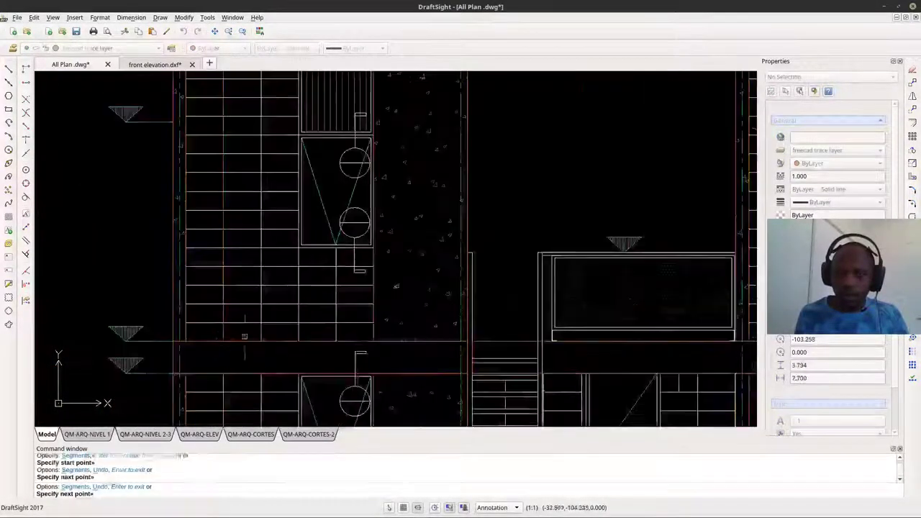
{"action": "key", "text": "Escape"}
Copy the vertical joint line onto the next two full-height joints of the upper tile panel
{"action": "left_click", "coordinate": [223, 314]}
{"action": "left_click", "coordinate": [912, 83]}
{"action": "scroll", "coordinate": [225, 342], "scroll_direction": "up", "scroll_amount": 5}
{"action": "left_click", "coordinate": [214, 343]}
{"action": "scroll", "coordinate": [438, 345], "scroll_direction": "up", "scroll_amount": 4}
{"action": "left_click", "coordinate": [434, 345]}
{"action": "scroll", "coordinate": [434, 346], "scroll_direction": "down", "scroll_amount": 6}
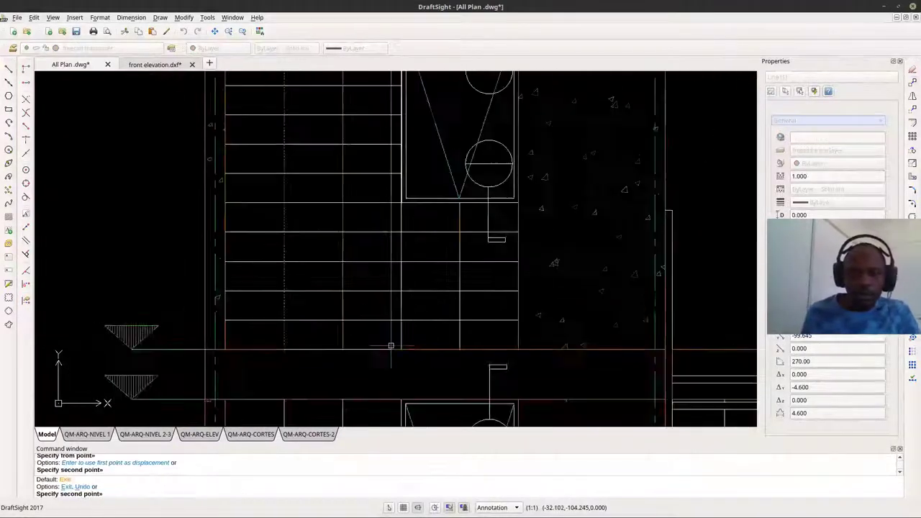
{"action": "scroll", "coordinate": [403, 200], "scroll_direction": "up", "scroll_amount": 7}
{"action": "scroll", "coordinate": [356, 271], "scroll_direction": "down", "scroll_amount": 11}
{"action": "scroll", "coordinate": [348, 403], "scroll_direction": "up", "scroll_amount": 6}
{"action": "left_click", "coordinate": [333, 390]}
{"action": "scroll", "coordinate": [334, 390], "scroll_direction": "down", "scroll_amount": 6}
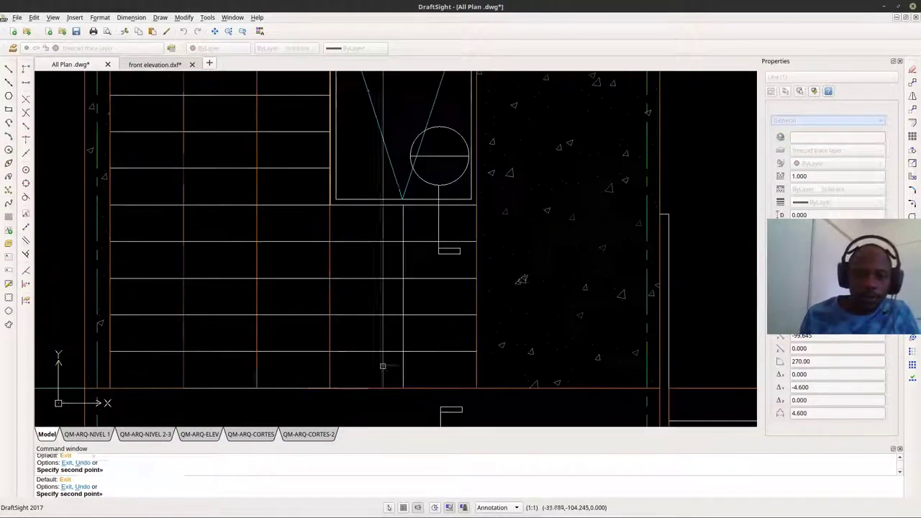
Draw a short vertical line along the tile joint beneath the lower window, down to the floor slab
{"action": "left_click", "coordinate": [8, 69]}
{"action": "left_click", "coordinate": [403, 205]}
{"action": "left_click", "coordinate": [400, 182]}
{"action": "key", "text": "Escape"}
Draw horizontal lines 2 units long along the two lowest tile joints of the upper panel, spanning its full width
{"action": "left_click", "coordinate": [9, 69]}
{"action": "left_click", "coordinate": [152, 310]}
{"action": "left_click", "coordinate": [518, 311]}
{"action": "key", "text": "Escape"}
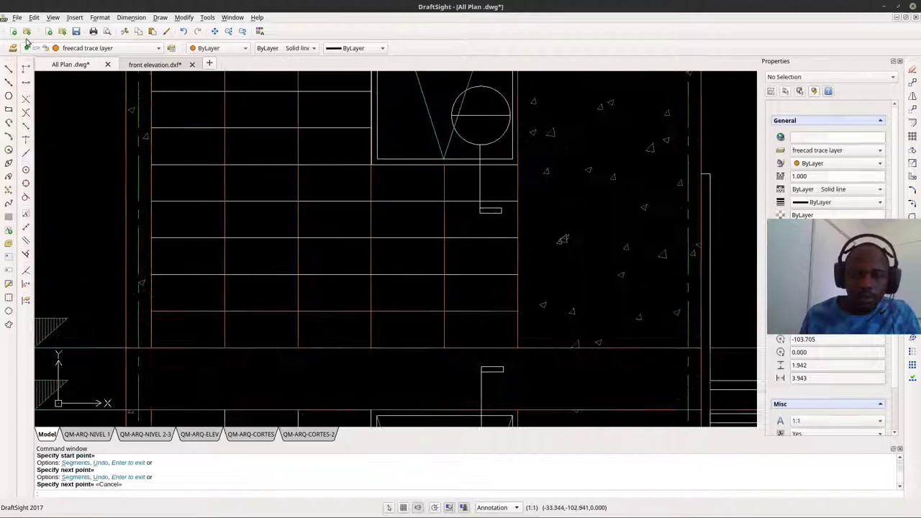
{"action": "left_click", "coordinate": [9, 69]}
{"action": "left_click", "coordinate": [151, 274]}
{"action": "left_click", "coordinate": [518, 274]}
{"action": "key", "text": "Escape"}
Copy the two full-width horizontal lines up onto the next two tile joints
{"action": "left_click", "coordinate": [196, 274]}
{"action": "left_click", "coordinate": [199, 311]}
{"action": "middle_click_drag", "start_coordinate": [200, 311], "coordinate": [223, 382]}
{"action": "left_click", "coordinate": [912, 83]}
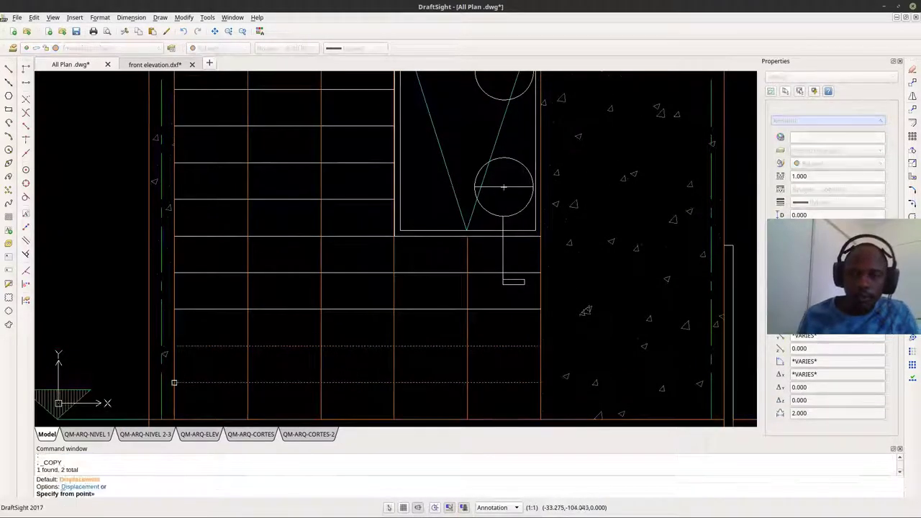
{"action": "left_click", "coordinate": [174, 382]}
{"action": "scroll", "coordinate": [174, 309], "scroll_direction": "up", "scroll_amount": 6}
{"action": "left_click", "coordinate": [173, 312]}
{"action": "scroll", "coordinate": [472, 284], "scroll_direction": "down", "scroll_amount": 6}
{"action": "key", "text": "Escape"}
{"action": "scroll", "coordinate": [619, 211], "scroll_direction": "up", "scroll_amount": 6}
{"action": "scroll", "coordinate": [390, 226], "scroll_direction": "down", "scroll_amount": 6}
Draw a full-width horizontal line across the panel along the joint at the lower window's bottom edge
{"action": "left_click", "coordinate": [9, 69]}
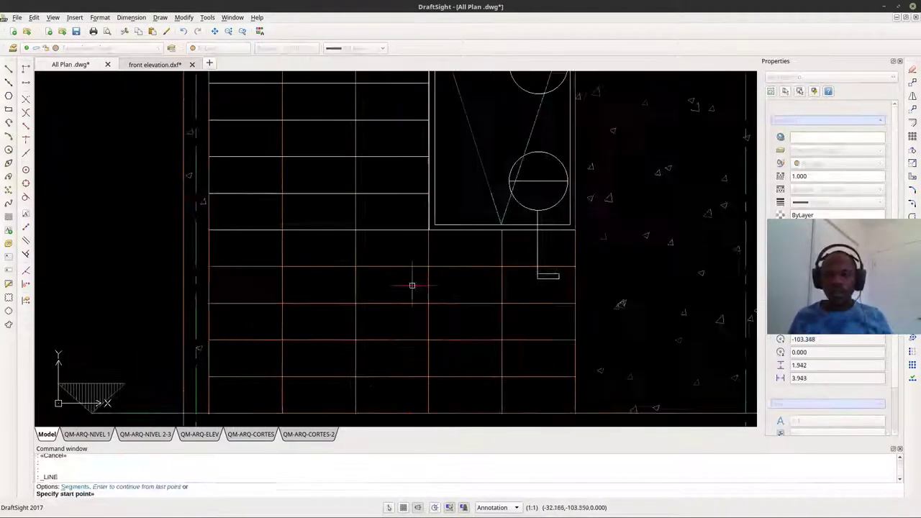
{"action": "scroll", "coordinate": [429, 221], "scroll_direction": "up", "scroll_amount": 12}
{"action": "scroll", "coordinate": [394, 314], "scroll_direction": "up", "scroll_amount": 4}
{"action": "left_click", "coordinate": [450, 386]}
{"action": "scroll", "coordinate": [394, 376], "scroll_direction": "down", "scroll_amount": 15}
{"action": "left_click", "coordinate": [120, 376]}
{"action": "key", "text": "Escape"}
Draw horizontal lines 1.2 units long along the next four tile joints beside the lower window
{"action": "left_click", "coordinate": [8, 69]}
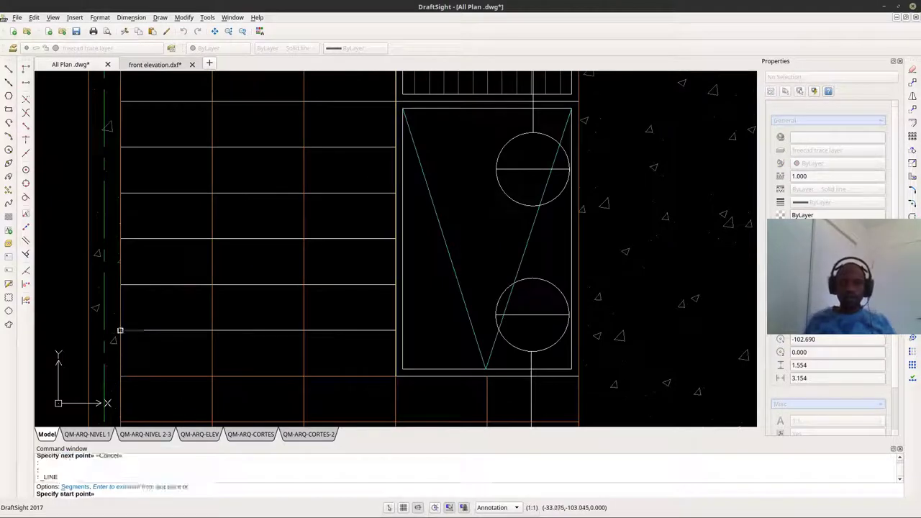
{"action": "left_click", "coordinate": [121, 285]}
{"action": "scroll", "coordinate": [394, 282], "scroll_direction": "up", "scroll_amount": 6}
{"action": "left_click", "coordinate": [400, 294]}
{"action": "key", "text": "Escape"}
{"action": "scroll", "coordinate": [395, 324], "scroll_direction": "down", "scroll_amount": 7}
{"action": "left_click", "coordinate": [9, 69]}
{"action": "left_click", "coordinate": [398, 305]}
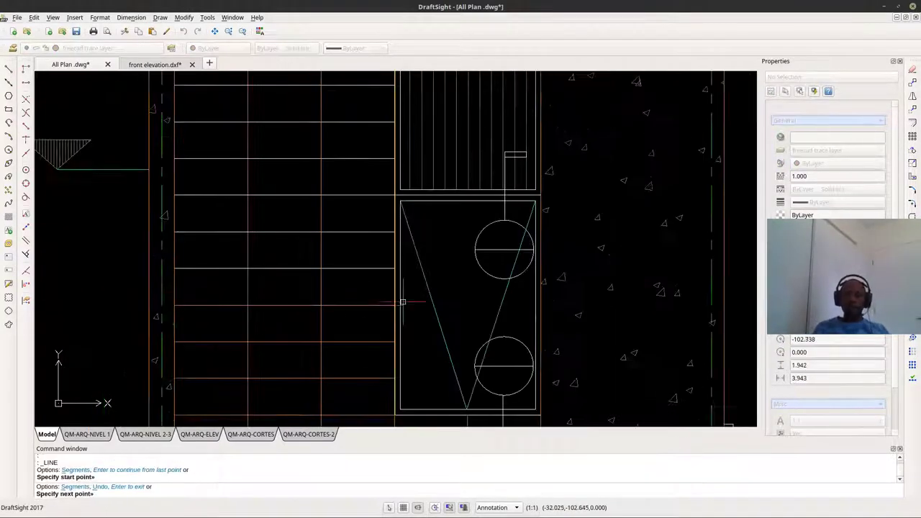
{"action": "left_click", "coordinate": [175, 307]}
{"action": "left_click", "coordinate": [654, 271]}
{"action": "key", "text": "Escape"}
Copy the four 1.2-unit horizontal lines up onto the remaining tile joints of the upper panel beside the windows
{"action": "scroll", "coordinate": [451, 270], "scroll_direction": "down", "scroll_amount": 7}
{"action": "left_click", "coordinate": [430, 270]}
{"action": "left_click", "coordinate": [434, 288]}
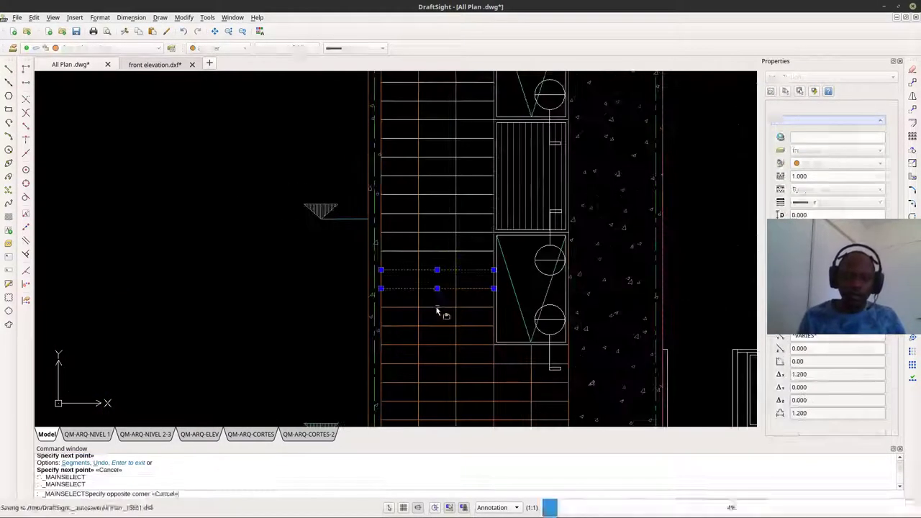
{"action": "left_click", "coordinate": [437, 306]}
{"action": "left_click", "coordinate": [438, 325]}
{"action": "left_click", "coordinate": [912, 82]}
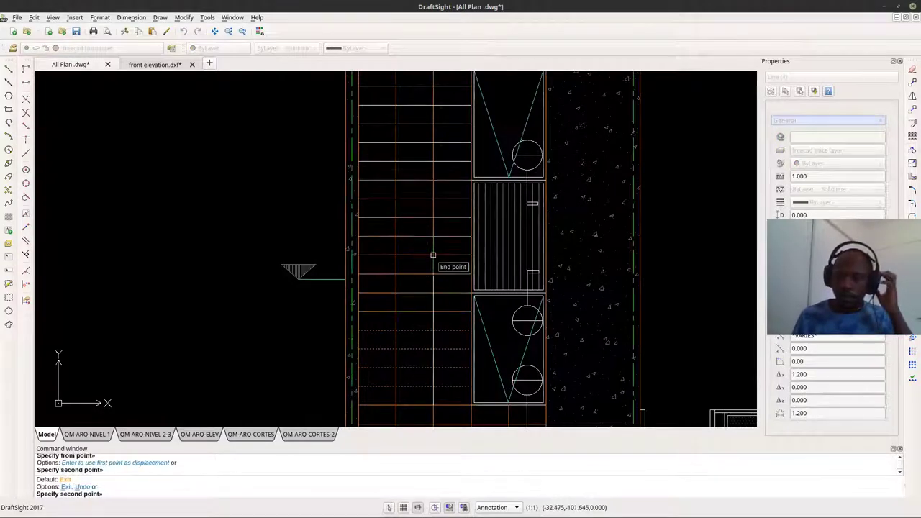
{"action": "scroll", "coordinate": [433, 331], "scroll_direction": "down", "scroll_amount": 3}
{"action": "key", "text": "Escape"}
{"action": "key", "text": "Escape"}
{"action": "scroll", "coordinate": [365, 246], "scroll_direction": "down", "scroll_amount": 2}
Draw horizontal lines along the two topmost tile joints of the ground-floor panel, from its outer edge to the window frame
{"action": "scroll", "coordinate": [350, 286], "scroll_direction": "up", "scroll_amount": 8}
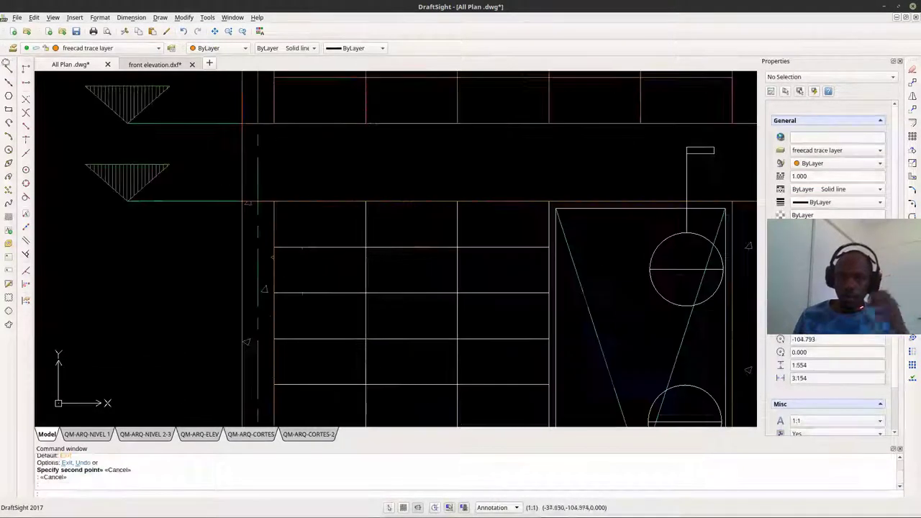
{"action": "left_click", "coordinate": [8, 69]}
{"action": "left_click", "coordinate": [274, 246]}
{"action": "left_click", "coordinate": [549, 247]}
{"action": "key", "text": "Return"}
{"action": "left_click", "coordinate": [8, 69]}
{"action": "left_click", "coordinate": [274, 292]}
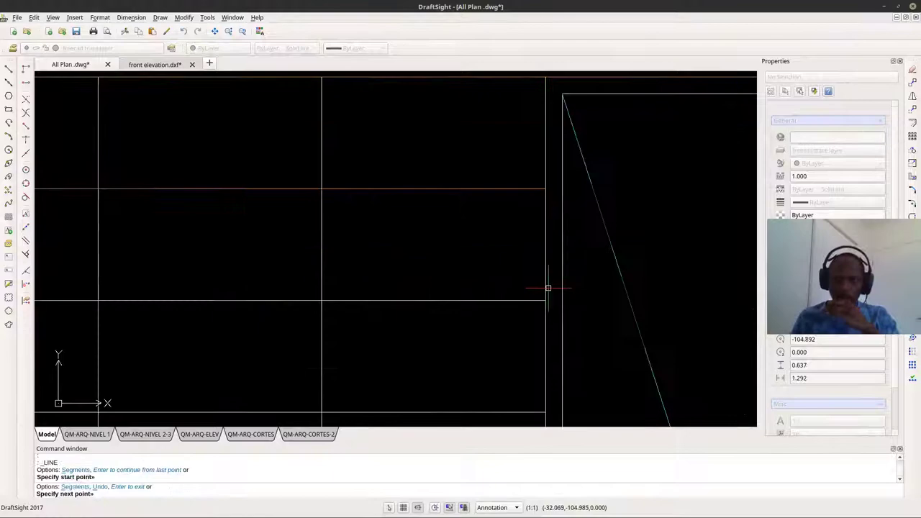
{"action": "left_click", "coordinate": [545, 302]}
Draw horizontal lines along the third and fourth tile joints of the ground-floor panel
{"action": "left_click", "coordinate": [9, 69]}
{"action": "left_click", "coordinate": [276, 305]}
{"action": "left_click", "coordinate": [493, 305]}
{"action": "left_click", "coordinate": [9, 69]}
{"action": "left_click", "coordinate": [295, 309]}
{"action": "left_click", "coordinate": [569, 309]}
{"action": "scroll", "coordinate": [440, 263], "scroll_direction": "down", "scroll_amount": 3}
Draw horizontal lines along the fifth and sixth tile joints of the ground-floor panel, ending at the window frame
{"action": "left_click", "coordinate": [8, 70]}
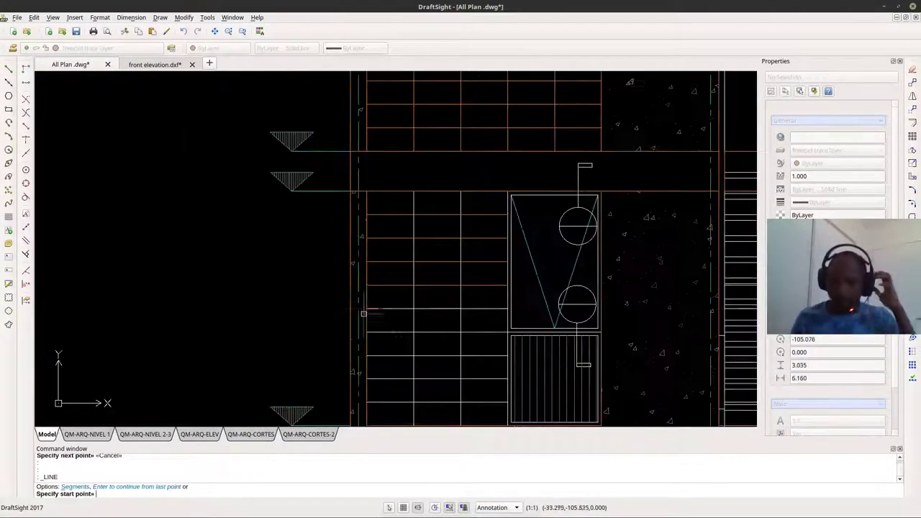
{"action": "left_click", "coordinate": [365, 313]}
{"action": "left_click", "coordinate": [508, 312]}
{"action": "key", "text": "Escape"}
{"action": "left_click", "coordinate": [9, 69]}
{"action": "left_click", "coordinate": [481, 325]}
{"action": "left_click", "coordinate": [281, 288]}
{"action": "left_click", "coordinate": [556, 288]}
{"action": "key", "text": "Escape"}
{"action": "scroll", "coordinate": [526, 321], "scroll_direction": "down", "scroll_amount": 4}
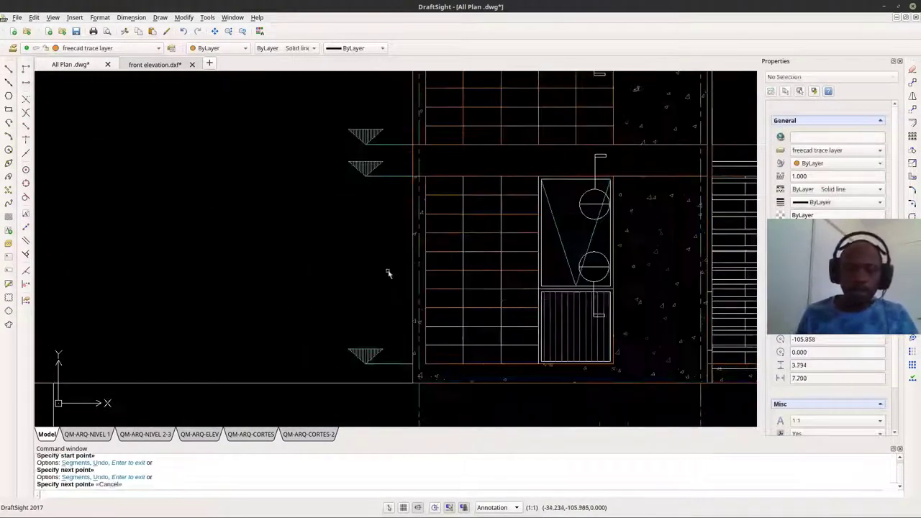
Continue the horizontal lines along the lower tile joints of the ground-floor panel beside the louvred window
{"action": "scroll", "coordinate": [425, 318], "scroll_direction": "up", "scroll_amount": 3}
{"action": "left_click", "coordinate": [426, 333]}
{"action": "left_click", "coordinate": [650, 334]}
{"action": "left_click", "coordinate": [362, 315]}
{"action": "scroll", "coordinate": [402, 304], "scroll_direction": "down", "scroll_amount": 5}
Draw vertical lines down the ground-floor panel's tile joints and along the window side of the panel to its base
{"action": "left_click", "coordinate": [9, 69]}
{"action": "left_click", "coordinate": [395, 320]}
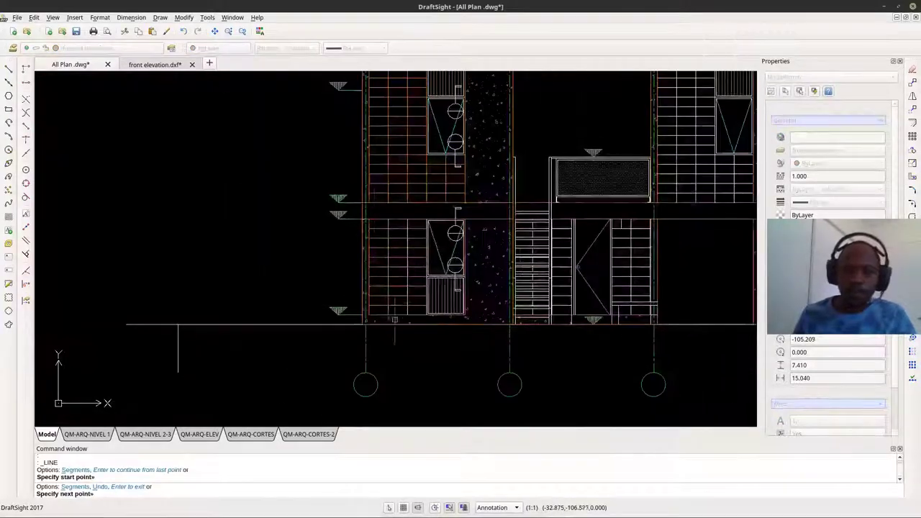
{"action": "left_click", "coordinate": [8, 69]}
{"action": "key", "text": "Escape"}
{"action": "scroll", "coordinate": [385, 281], "scroll_direction": "down", "scroll_amount": 3}
{"action": "scroll", "coordinate": [363, 311], "scroll_direction": "up", "scroll_amount": 10}
{"action": "left_click", "coordinate": [9, 69]}
{"action": "left_click", "coordinate": [296, 258]}
{"action": "scroll", "coordinate": [296, 258], "scroll_direction": "down", "scroll_amount": 10}
{"action": "scroll", "coordinate": [298, 403], "scroll_direction": "up", "scroll_amount": 9}
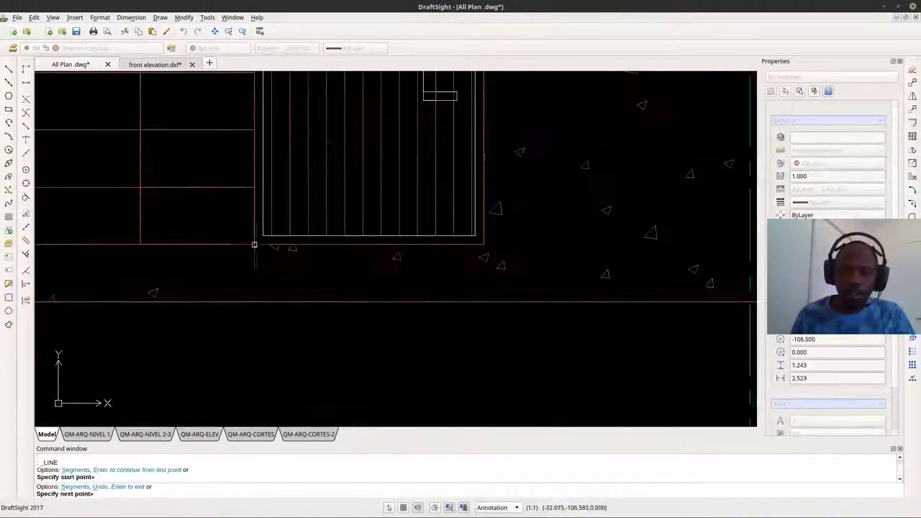
{"action": "left_click", "coordinate": [255, 244]}
{"action": "key", "text": "Escape"}
Filter-select the lines by the freecad trace layer, starting from one vertical traced line
{"action": "scroll", "coordinate": [266, 360], "scroll_direction": "down", "scroll_amount": 9}
{"action": "scroll", "coordinate": [274, 183], "scroll_direction": "up", "scroll_amount": 5}
{"action": "left_click", "coordinate": [254, 180]}
{"action": "scroll", "coordinate": [479, 187], "scroll_direction": "down", "scroll_amount": 2}
{"action": "left_click", "coordinate": [814, 91]}
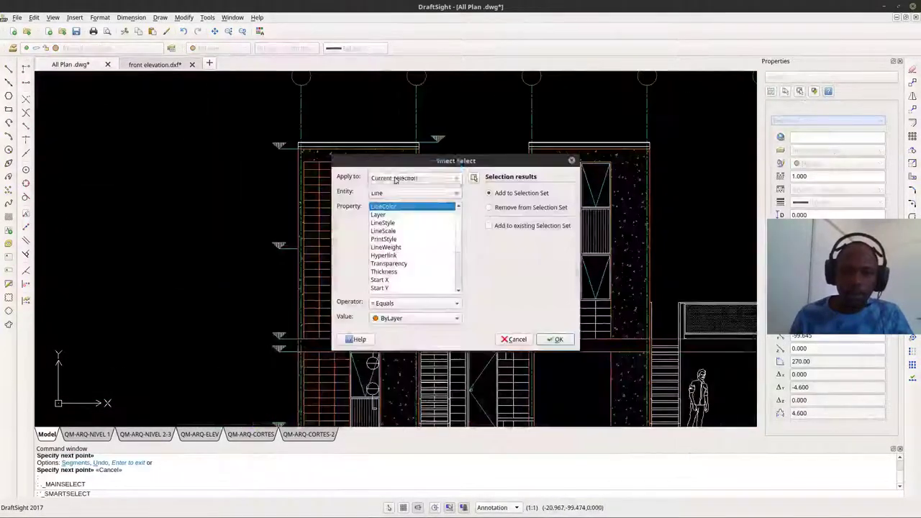
{"action": "left_click", "coordinate": [378, 215]}
{"action": "left_click", "coordinate": [555, 339]}
Draw a vertical line about 0.149 units long down from the ground line at the elevation's far end corner
{"action": "scroll", "coordinate": [318, 180], "scroll_direction": "down", "scroll_amount": 8}
{"action": "scroll", "coordinate": [602, 341], "scroll_direction": "up", "scroll_amount": 6}
{"action": "left_click", "coordinate": [9, 69]}
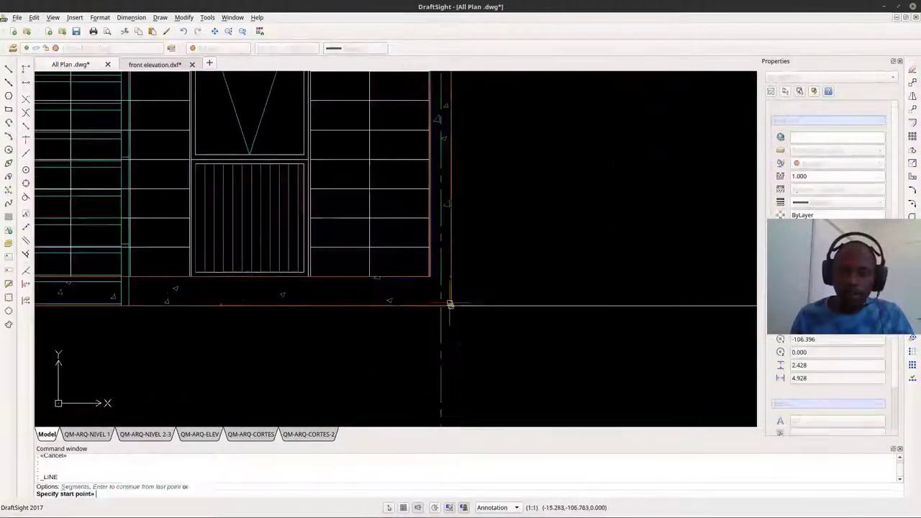
{"action": "left_click", "coordinate": [450, 305]}
{"action": "left_click", "coordinate": [450, 313]}
{"action": "key", "text": "Escape"}
Select the short corner line and use it to smart-select the lines on the freecad trace layer
{"action": "scroll", "coordinate": [449, 313], "scroll_direction": "down", "scroll_amount": 5}
{"action": "scroll", "coordinate": [451, 273], "scroll_direction": "up", "scroll_amount": 3}
{"action": "left_click", "coordinate": [450, 371]}
{"action": "key", "text": "Escape"}
{"action": "left_click", "coordinate": [447, 374]}
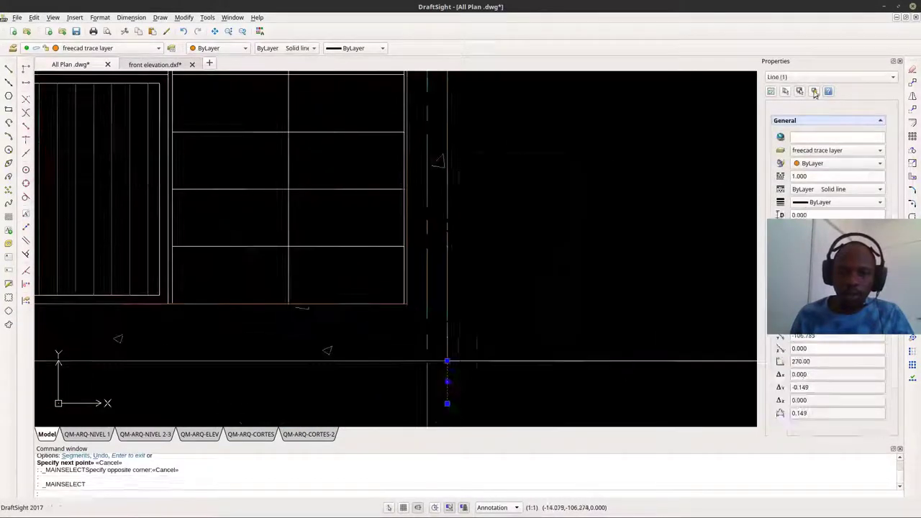
{"action": "left_click", "coordinate": [814, 91]}
{"action": "left_click", "coordinate": [378, 214]}
{"action": "left_click", "coordinate": [551, 342]}
Copy the selected trace lines and paste them as a block into front elevation.dxf, beside the existing elevation
{"action": "scroll", "coordinate": [484, 313], "scroll_direction": "down", "scroll_amount": 8}
{"action": "left_click", "coordinate": [17, 17]}
{"action": "left_click", "coordinate": [46, 66]}
{"action": "left_click", "coordinate": [155, 64]}
{"action": "left_click", "coordinate": [17, 17]}
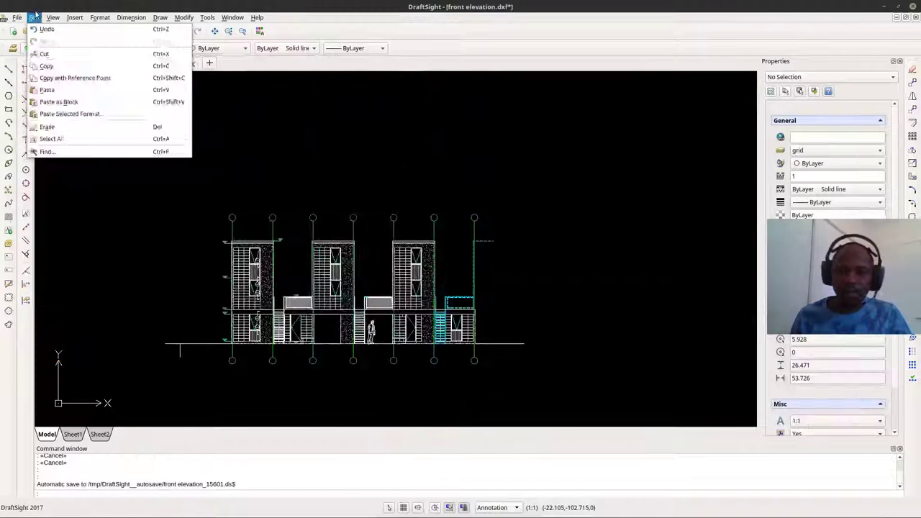
{"action": "left_click", "coordinate": [87, 100]}
{"action": "left_click", "coordinate": [496, 325]}
Delete the old full elevation from front elevation.dxf, keeping only the pasted trace block
{"action": "left_click", "coordinate": [147, 189]}
{"action": "left_click", "coordinate": [555, 401]}
{"action": "key", "text": "Delete"}
{"action": "left_click", "coordinate": [539, 326]}
Save the front elevation drawing in the R2013 ASCII Drawing (*.dxf) format
{"action": "left_click", "coordinate": [16, 17]}
{"action": "left_click", "coordinate": [33, 77]}
{"action": "left_click", "coordinate": [452, 329]}
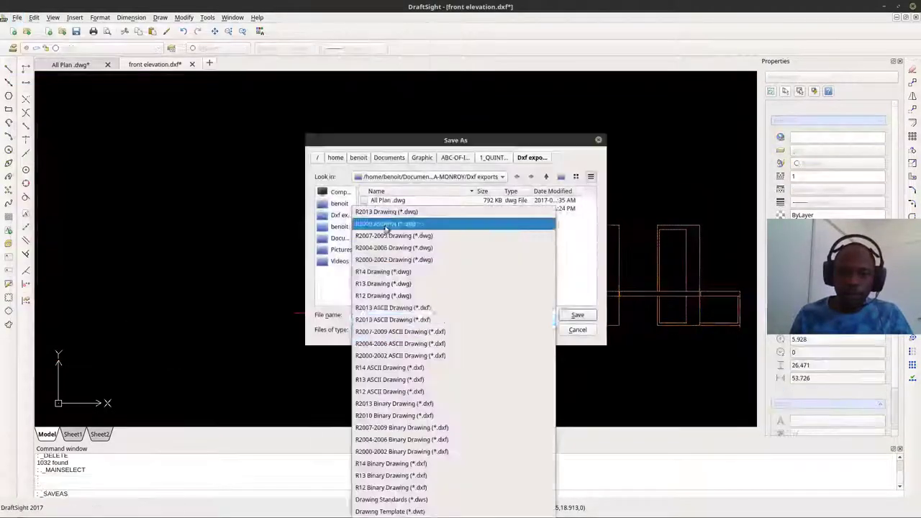
{"action": "left_click", "coordinate": [391, 308]}
{"action": "left_click", "coordinate": [565, 330]}
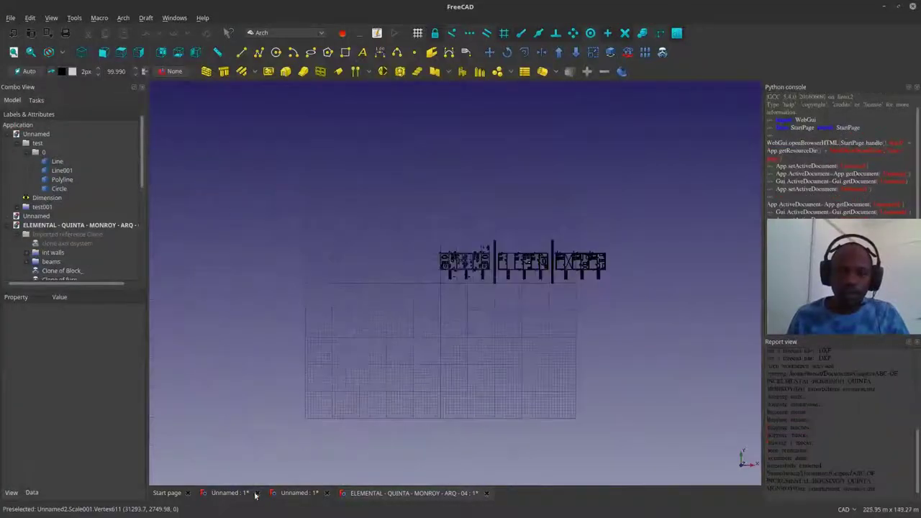
Switch to FreeCAD, close the two unnamed documents and hide the imported front elevation group
{"action": "left_click", "coordinate": [257, 493]}
{"action": "left_click", "coordinate": [257, 494]}
{"action": "left_click", "coordinate": [18, 143]}
{"action": "left_click", "coordinate": [51, 170]}
{"action": "left_click", "coordinate": [82, 189], "text": "shift"}
{"action": "scroll", "coordinate": [444, 292], "scroll_direction": "up", "scroll_amount": 10}
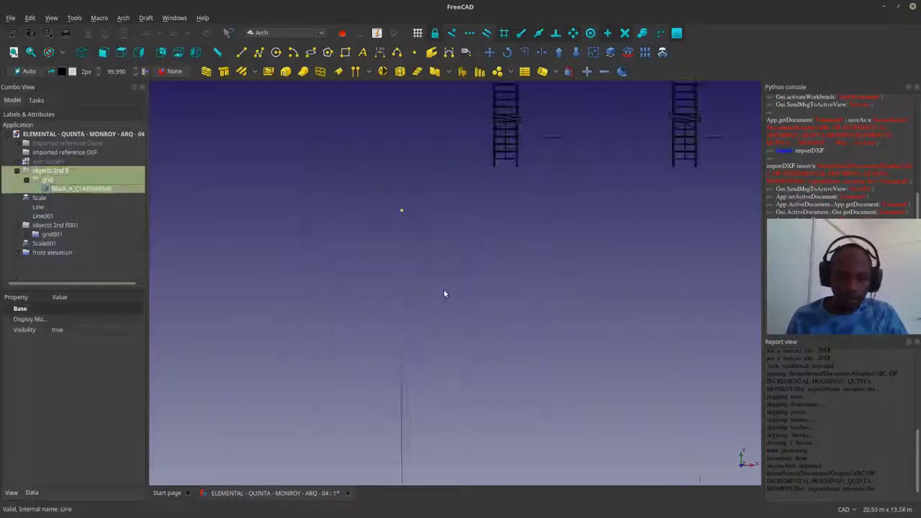
{"action": "left_click", "coordinate": [52, 253]}
{"action": "key", "text": "space"}
Delete the objects 2nd fl group together with the block inside it
{"action": "left_click", "coordinate": [82, 189]}
{"action": "left_click", "coordinate": [50, 171], "text": "shift"}
{"action": "key", "text": "Delete"}
{"action": "left_click", "coordinate": [525, 234]}
{"action": "scroll", "coordinate": [600, 260], "scroll_direction": "down", "scroll_amount": 10}
Delete the objects 2nd fl001 group together with its grid001 contents
{"action": "left_click", "coordinate": [44, 216]}
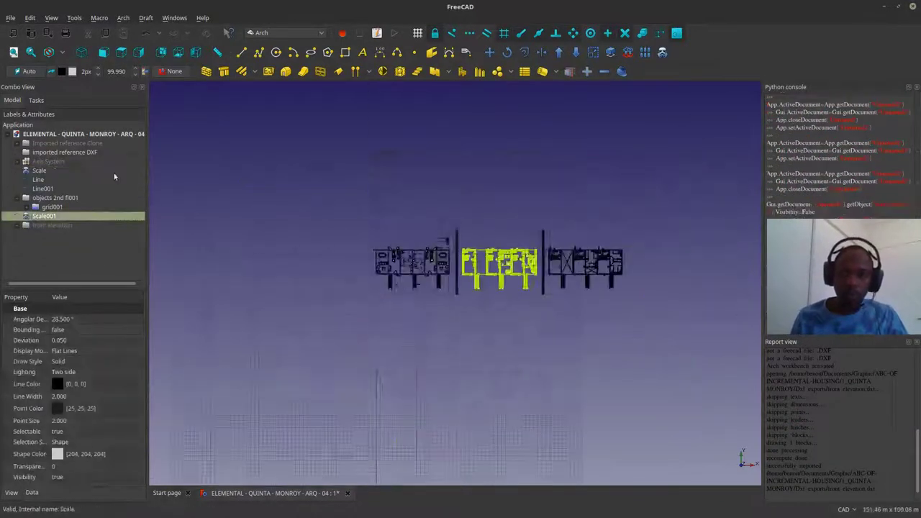
{"action": "left_click", "coordinate": [26, 207]}
{"action": "left_click", "coordinate": [56, 217]}
{"action": "left_click", "coordinate": [55, 198], "text": "shift"}
{"action": "key", "text": "Delete"}
{"action": "left_click", "coordinate": [519, 229]}
Clone the block inside the front elevation group
{"action": "left_click", "coordinate": [18, 207]}
{"action": "left_click", "coordinate": [79, 225]}
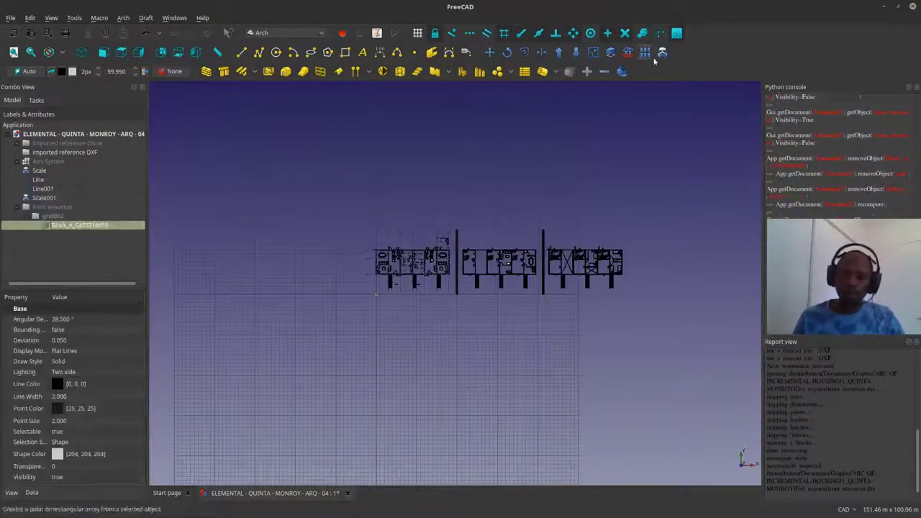
{"action": "left_click", "coordinate": [662, 52]}
Set the cloned elevation block's scale to 1000 in x, y and z
{"action": "left_click", "coordinate": [31, 493]}
{"action": "left_click", "coordinate": [74, 404]}
{"action": "left_click", "coordinate": [9, 404]}
{"action": "left_click", "coordinate": [74, 414]}
{"action": "type", "text": "1000"}
{"action": "left_click", "coordinate": [76, 424]}
{"action": "type", "text": "1000"}
{"action": "left_click", "coordinate": [76, 435]}
{"action": "type", "text": "1000"}
{"action": "left_click", "coordinate": [75, 425]}
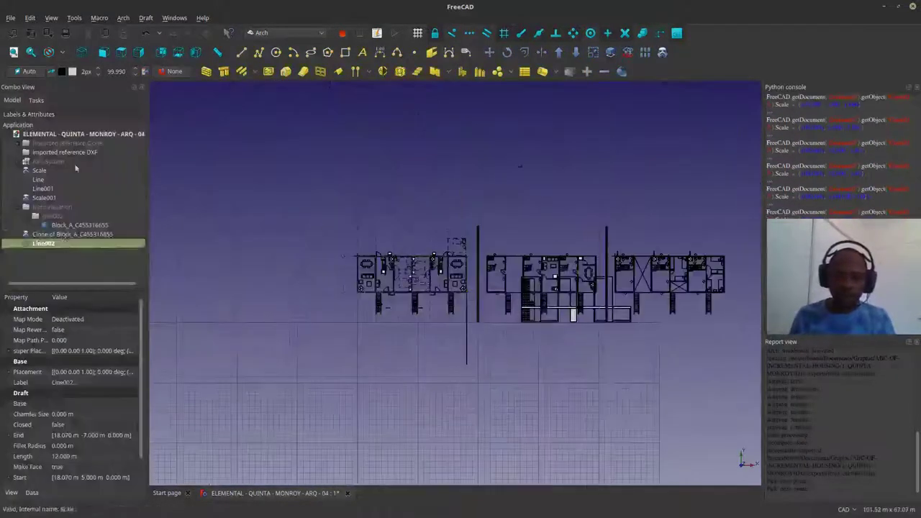
Move the scaled elevation clone below the first floor plan and delete the imported front elevation group with its original block
{"action": "left_click", "coordinate": [490, 52]}
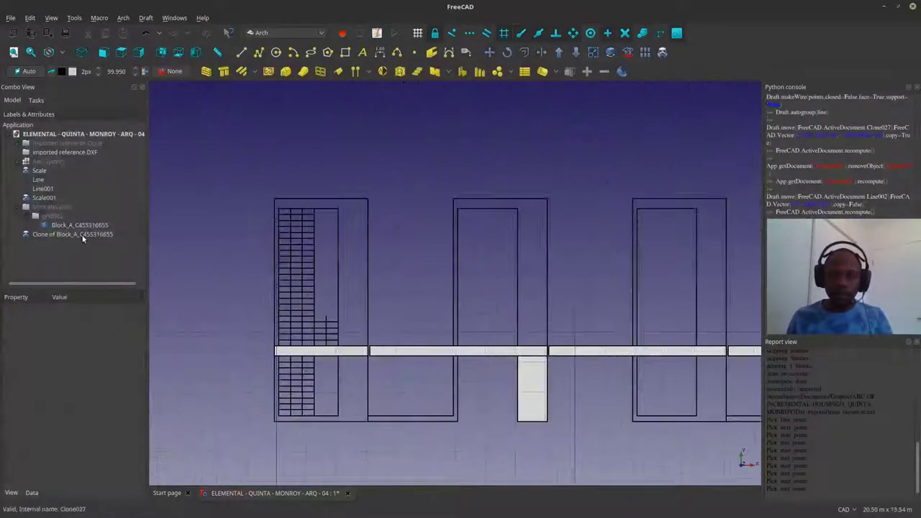
{"action": "key", "text": "Delete"}
{"action": "left_click", "coordinate": [520, 235]}
{"action": "scroll", "coordinate": [274, 245], "scroll_direction": "down", "scroll_amount": 2}
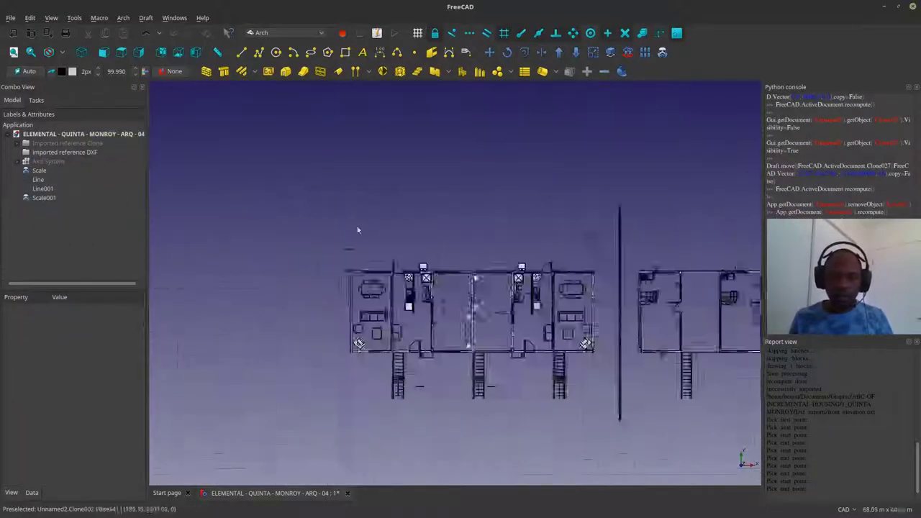
{"action": "scroll", "coordinate": [357, 230], "scroll_direction": "up", "scroll_amount": 2}
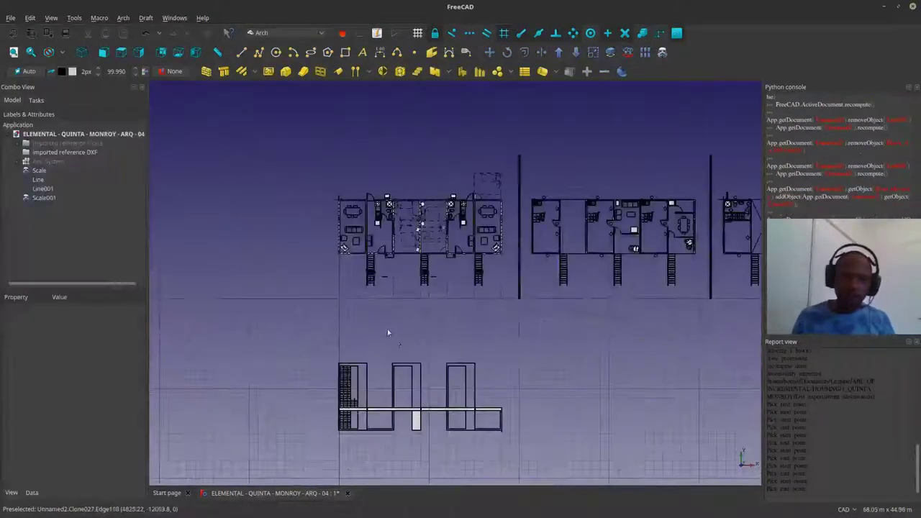
Trace the upper frame of the first tower, around its tiled opening, as a closed filled wire
{"action": "scroll", "coordinate": [386, 333], "scroll_direction": "up", "scroll_amount": 10}
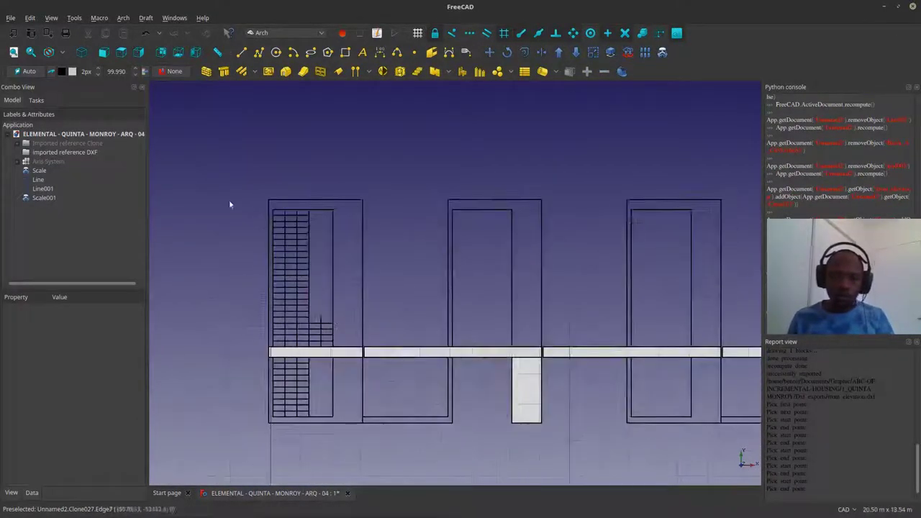
{"action": "scroll", "coordinate": [293, 305], "scroll_direction": "up", "scroll_amount": 4}
{"action": "key", "text": "p"}
{"action": "key", "text": "l"}
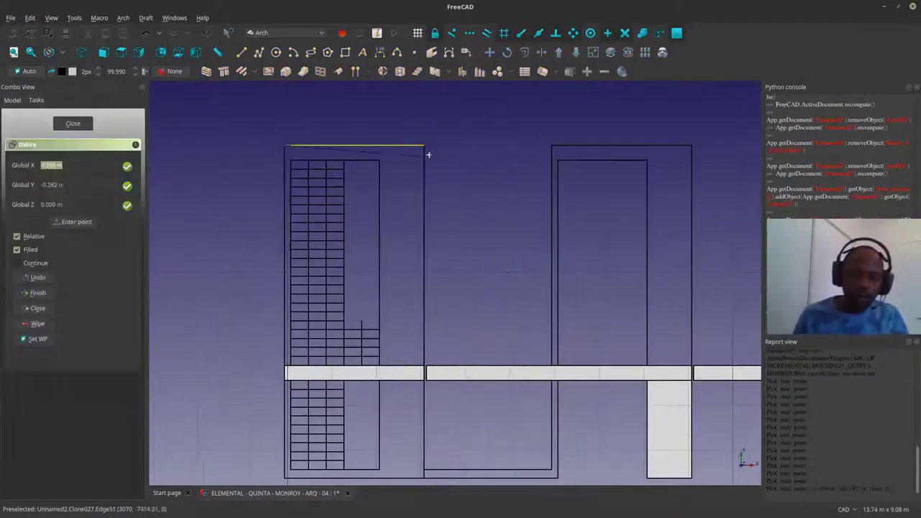
{"action": "scroll", "coordinate": [423, 368], "scroll_direction": "up", "scroll_amount": 5}
{"action": "left_click", "coordinate": [428, 354]}
{"action": "left_click", "coordinate": [327, 354]}
{"action": "scroll", "coordinate": [324, 346], "scroll_direction": "down", "scroll_amount": 7}
{"action": "scroll", "coordinate": [218, 295], "scroll_direction": "up", "scroll_amount": 9}
{"action": "left_click", "coordinate": [264, 226]}
{"action": "left_click", "coordinate": [244, 225]}
{"action": "scroll", "coordinate": [243, 251], "scroll_direction": "down", "scroll_amount": 11}
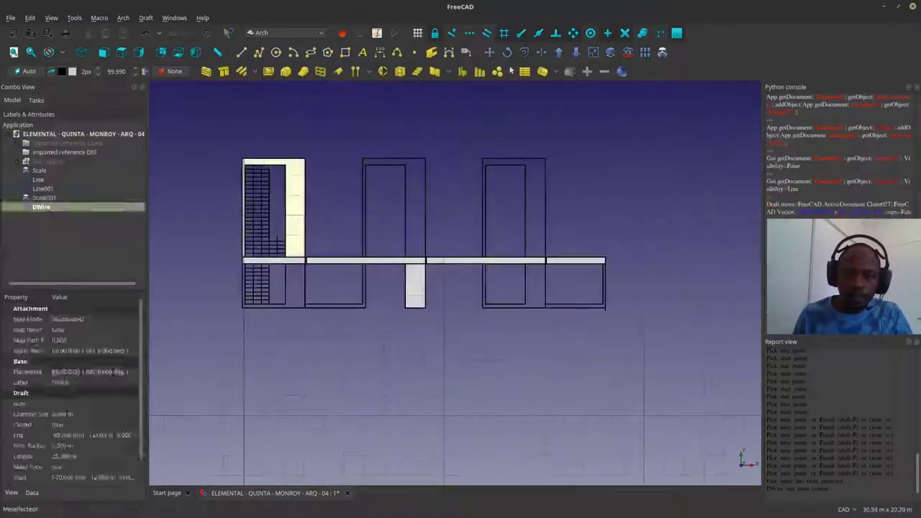
Try to move the traced upper frame onto the second tower, and undo the move
{"action": "left_click", "coordinate": [489, 52]}
{"action": "scroll", "coordinate": [295, 156], "scroll_direction": "up", "scroll_amount": 2}
{"action": "left_click", "coordinate": [311, 160]}
{"action": "left_click", "coordinate": [491, 160]}
{"action": "left_click", "coordinate": [146, 33]}
Copy the traced upper frame onto the second and third towers
{"action": "left_click", "coordinate": [489, 52]}
{"action": "left_click", "coordinate": [33, 248]}
{"action": "left_click", "coordinate": [491, 160]}
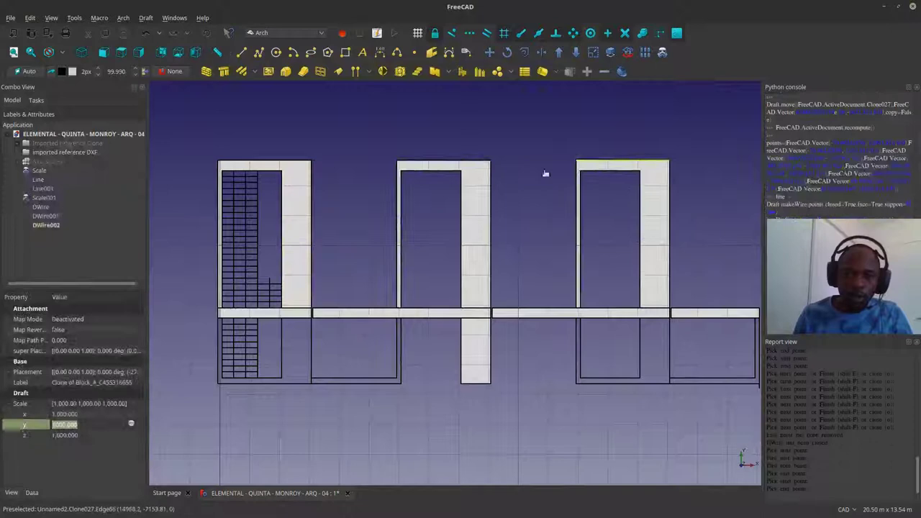
Set the line and shape colours of the elevation clone to red
{"action": "left_click", "coordinate": [297, 252]}
{"action": "left_click", "coordinate": [330, 380]}
{"action": "left_click", "coordinate": [11, 493]}
{"action": "left_click", "coordinate": [99, 384]}
{"action": "left_click", "coordinate": [102, 384]}
{"action": "left_click", "coordinate": [358, 189]}
{"action": "left_click", "coordinate": [557, 309]}
{"action": "scroll", "coordinate": [306, 281], "scroll_direction": "up", "scroll_amount": 2}
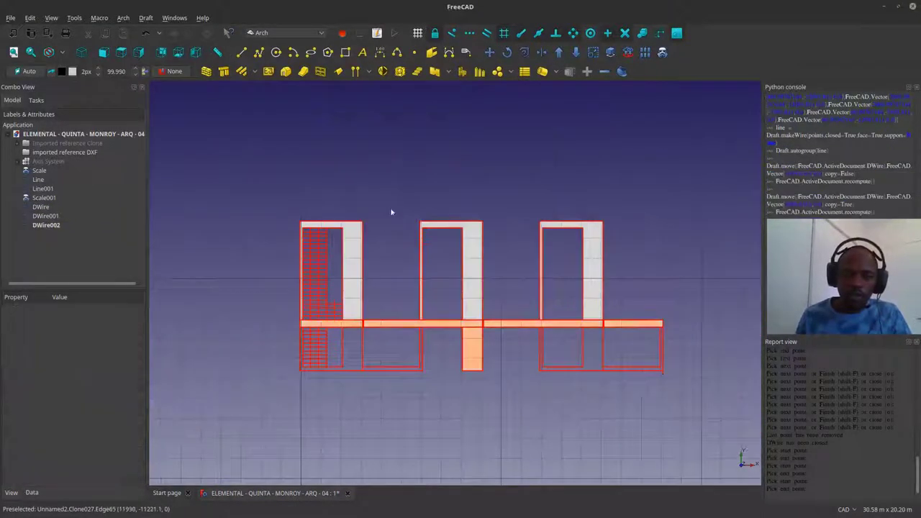
Draw a line along the top of the low tile block and a rectangle over the first tower's bottom corner tile above the floor band
{"action": "scroll", "coordinate": [370, 256], "scroll_direction": "up", "scroll_amount": 5}
{"action": "key", "text": "l"}
{"action": "key", "text": "i"}
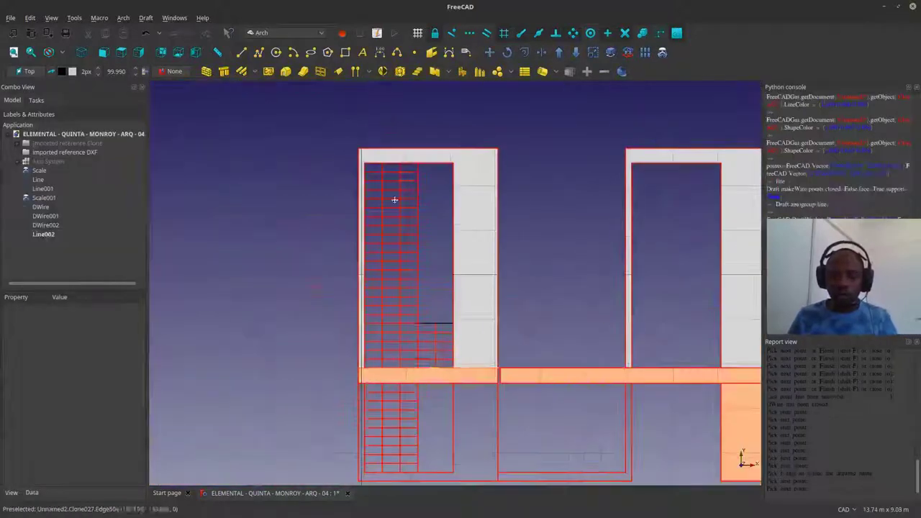
{"action": "scroll", "coordinate": [394, 199], "scroll_direction": "up", "scroll_amount": 5}
{"action": "key", "text": "r"}
{"action": "key", "text": "e"}
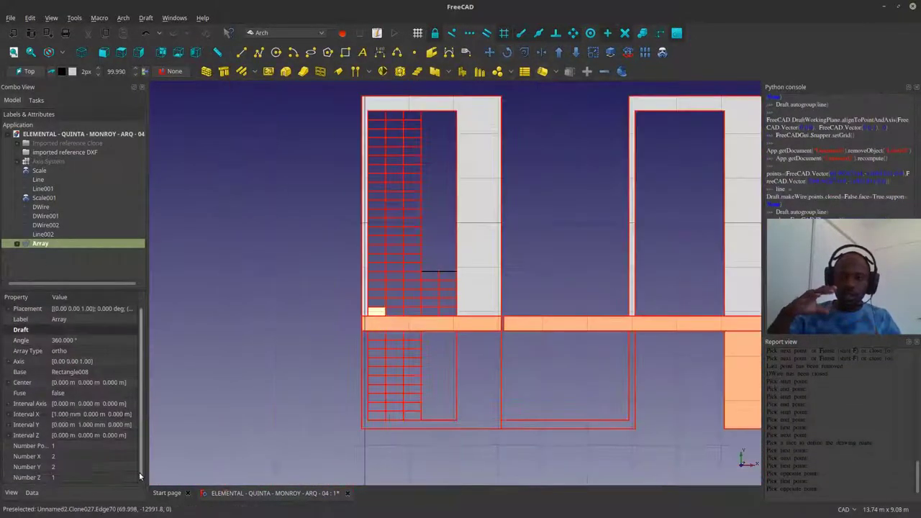
Dimension the tile's height and array the tile rectangle into a single upward column with a 0.200 m Y interval
{"action": "left_click", "coordinate": [72, 455]}
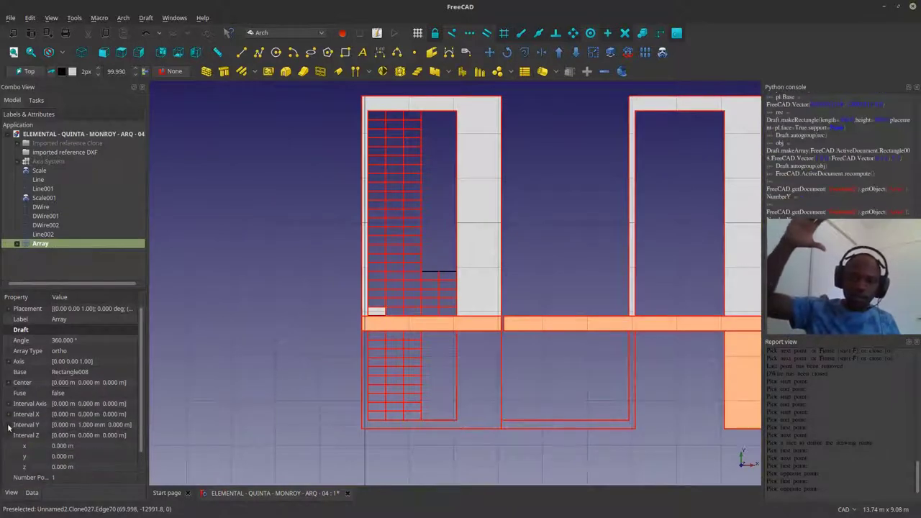
{"action": "scroll", "coordinate": [383, 306], "scroll_direction": "up", "scroll_amount": 12}
{"action": "left_click", "coordinate": [398, 180]}
{"action": "left_click", "coordinate": [380, 53]}
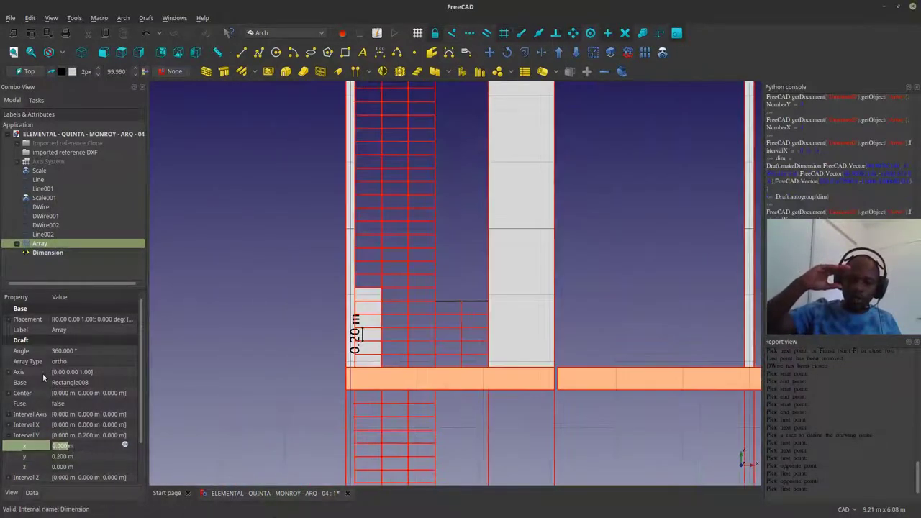
{"action": "left_click", "coordinate": [39, 243]}
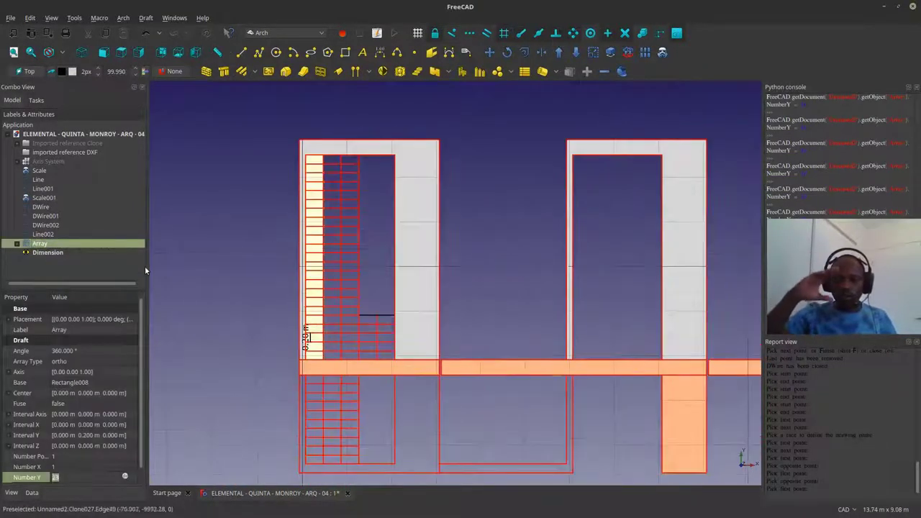
Duplicate the tile column into the first tower's ground-floor opening, dimension the tile's width, and array the column three times across
{"action": "right_click", "coordinate": [44, 245]}
{"action": "left_click", "coordinate": [119, 382]}
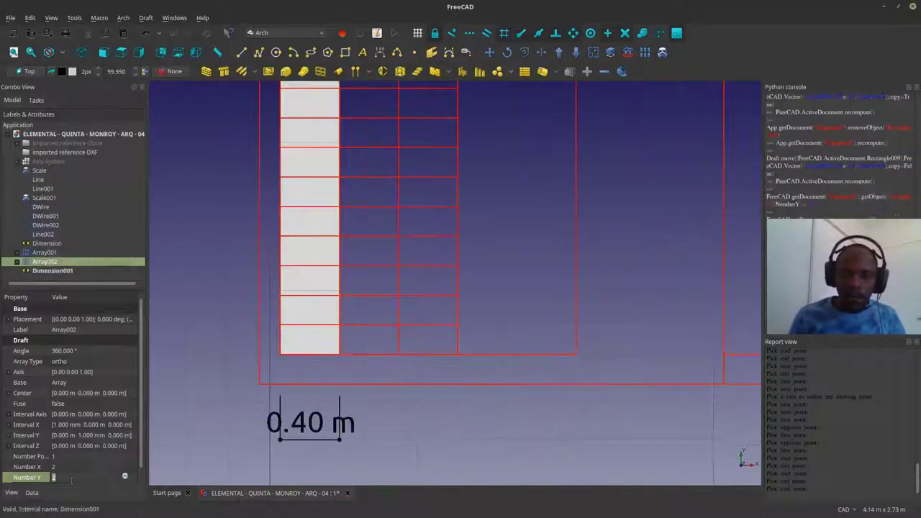
{"action": "left_click", "coordinate": [69, 456]}
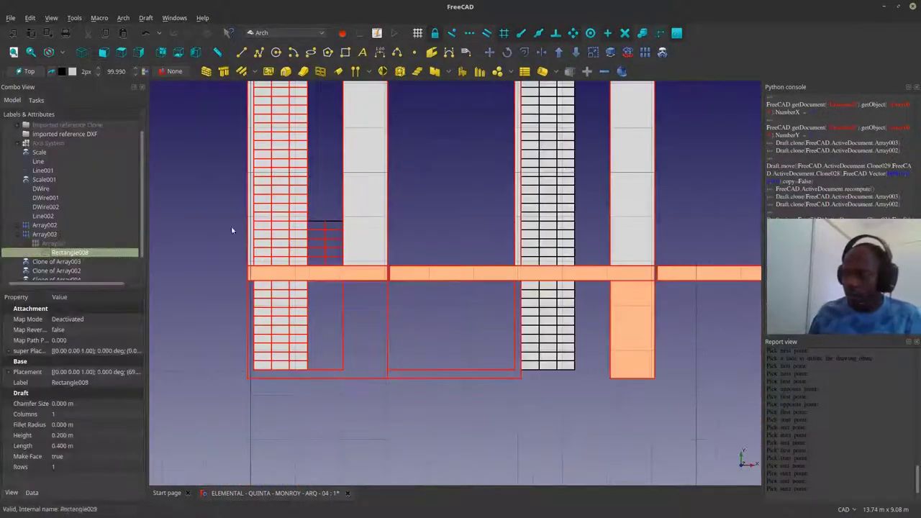
Duplicate the ground-floor tile array and move the duplicate onto the low two-column tile block beside the first tower's upper tiles
{"action": "right_click", "coordinate": [56, 234]}
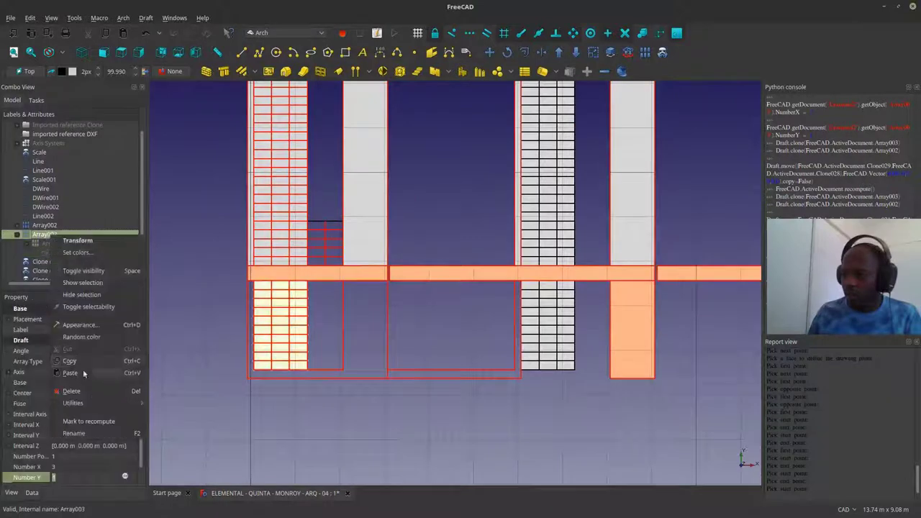
{"action": "left_click", "coordinate": [82, 364]}
{"action": "key", "text": "ctrl+v"}
{"action": "scroll", "coordinate": [75, 276], "scroll_direction": "down", "scroll_amount": 3}
{"action": "left_click", "coordinate": [47, 252]}
{"action": "left_click", "coordinate": [68, 273]}
{"action": "key", "text": "m"}
{"action": "key", "text": "v"}
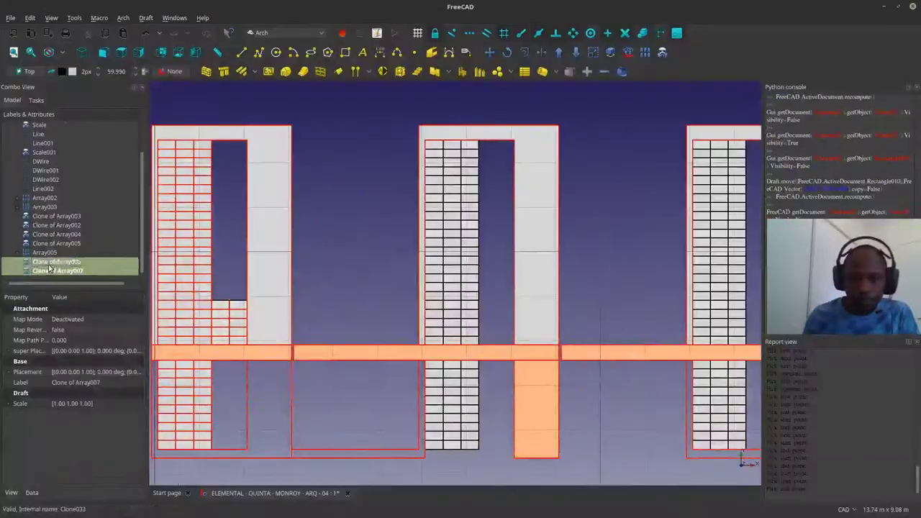
Move the two clones of the low tile block into the upper openings of the second and third towers
{"action": "left_click", "coordinate": [489, 52]}
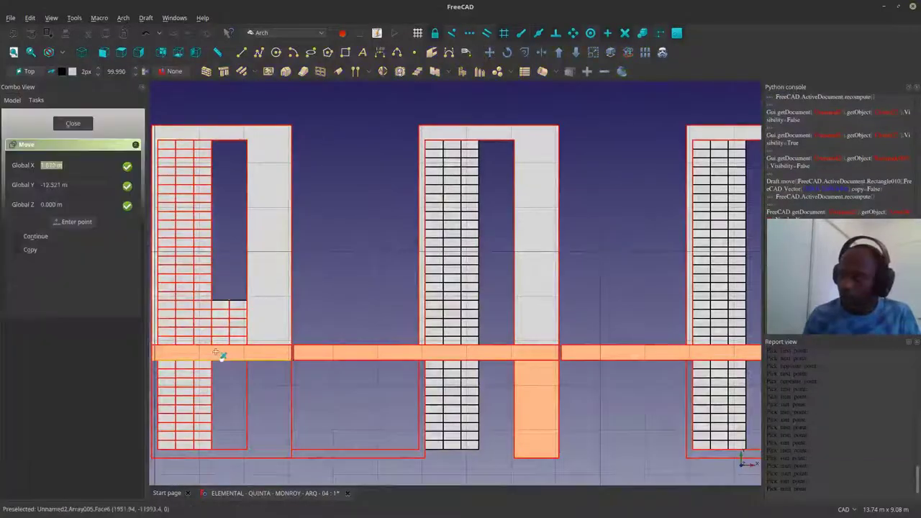
{"action": "left_click", "coordinate": [212, 344]}
{"action": "scroll", "coordinate": [295, 341], "scroll_direction": "up", "scroll_amount": 2}
{"action": "left_click", "coordinate": [294, 341]}
{"action": "left_click", "coordinate": [57, 270]}
{"action": "left_click", "coordinate": [489, 52]}
{"action": "left_click", "coordinate": [267, 308]}
{"action": "scroll", "coordinate": [363, 300], "scroll_direction": "down", "scroll_amount": 2}
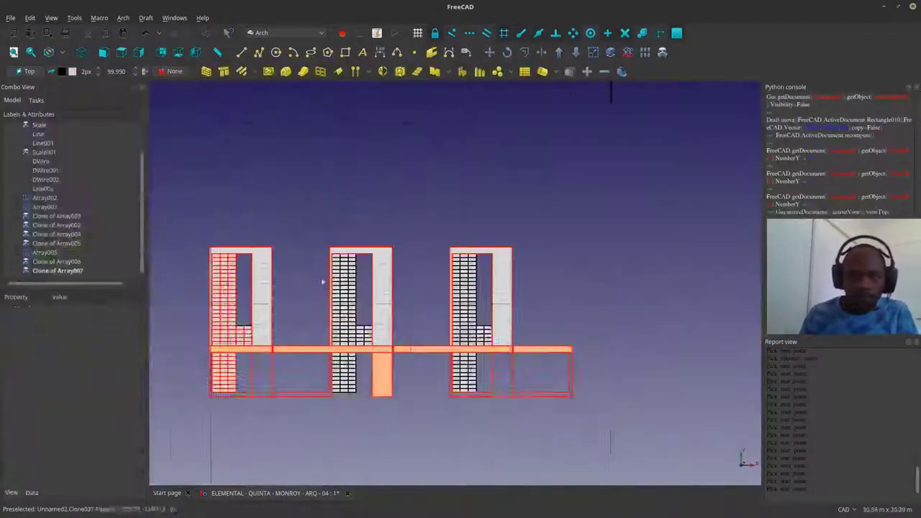
Save the document under the new name ELEMENTAL - QUINTA - MONROY - ARQ - 05
{"action": "left_click", "coordinate": [11, 18]}
{"action": "left_click", "coordinate": [21, 89]}
{"action": "key", "text": "Escape"}
{"action": "left_click", "coordinate": [11, 18]}
{"action": "left_click", "coordinate": [26, 102]}
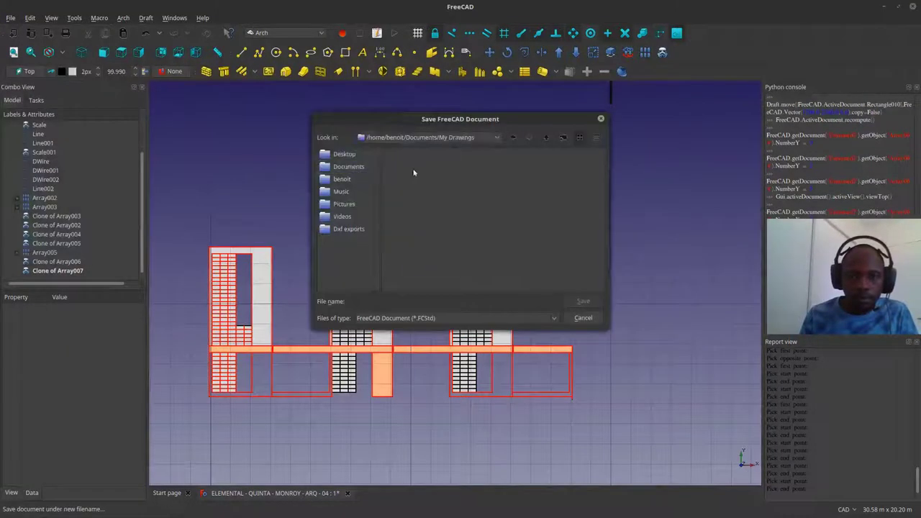
{"action": "left_click", "coordinate": [582, 303]}
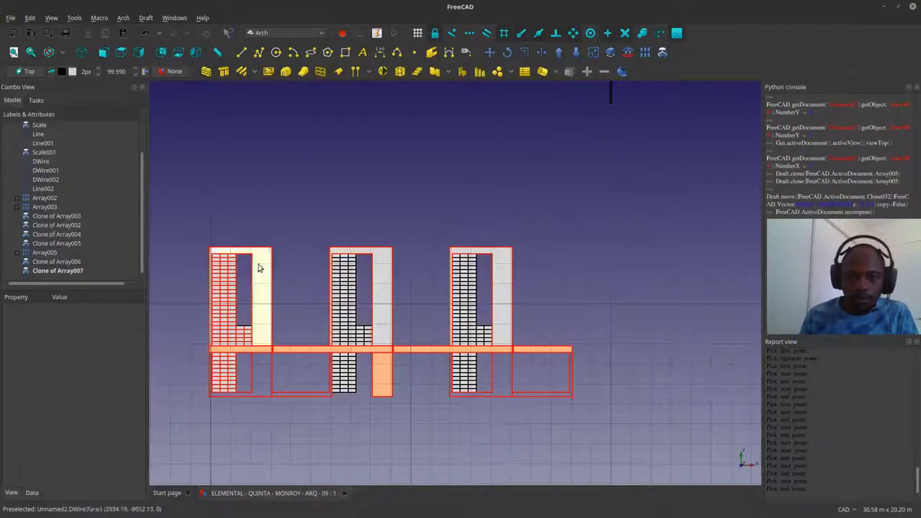
Trace the ground-floor frame of the first tower, around its tiled opening, as a closed filled wire
{"action": "scroll", "coordinate": [214, 366], "scroll_direction": "up", "scroll_amount": 8}
{"action": "left_click", "coordinate": [258, 51]}
{"action": "scroll", "coordinate": [223, 302], "scroll_direction": "down", "scroll_amount": 2}
{"action": "left_click", "coordinate": [211, 432]}
{"action": "left_click", "coordinate": [410, 303]}
{"action": "middle_click_drag", "start_coordinate": [410, 444], "coordinate": [415, 370]}
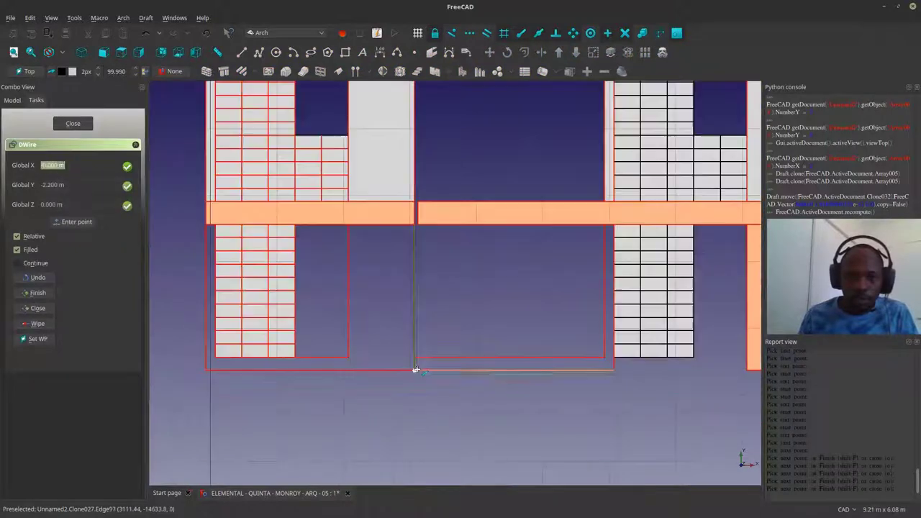
{"action": "left_click", "coordinate": [205, 225]}
{"action": "scroll", "coordinate": [318, 325], "scroll_direction": "down", "scroll_amount": 4}
{"action": "middle_click_drag", "start_coordinate": [319, 324], "coordinate": [234, 356]}
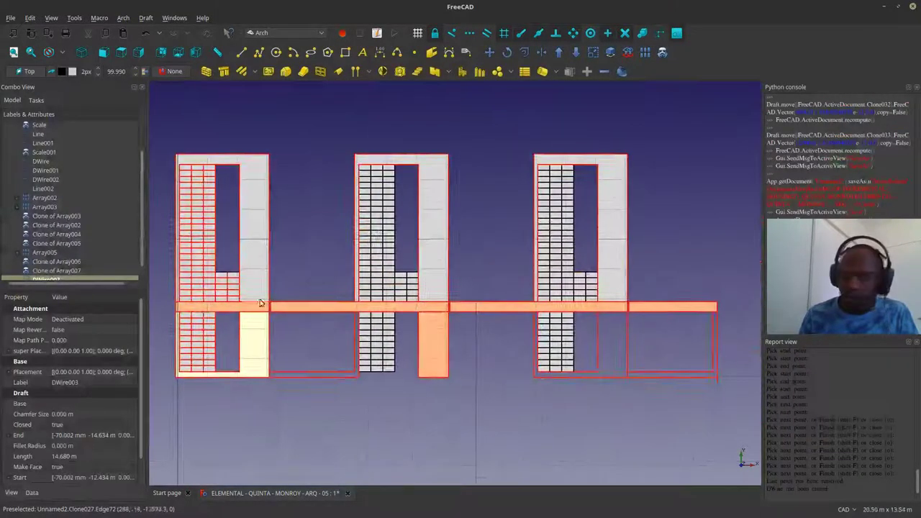
Copy the traced ground-floor frame onto the second and third towers
{"action": "left_click", "coordinate": [489, 53]}
{"action": "left_click", "coordinate": [30, 250]}
{"action": "scroll", "coordinate": [269, 313], "scroll_direction": "up", "scroll_amount": 4}
{"action": "left_click", "coordinate": [269, 308]}
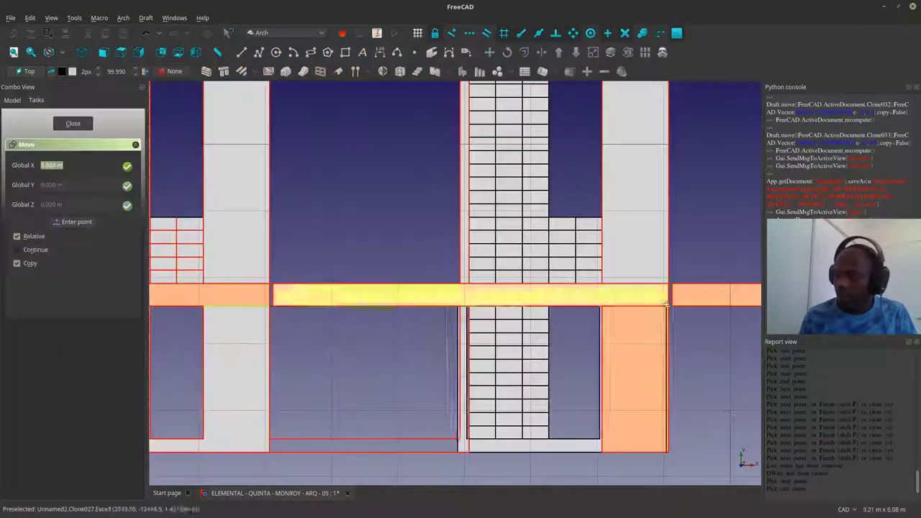
{"action": "left_click", "coordinate": [668, 307]}
{"action": "scroll", "coordinate": [667, 307], "scroll_direction": "down", "scroll_amount": 6}
{"action": "left_click", "coordinate": [490, 52]}
{"action": "left_click", "coordinate": [418, 316]}
{"action": "left_click", "coordinate": [438, 300]}
{"action": "middle_click_drag", "start_coordinate": [422, 304], "coordinate": [621, 262]}
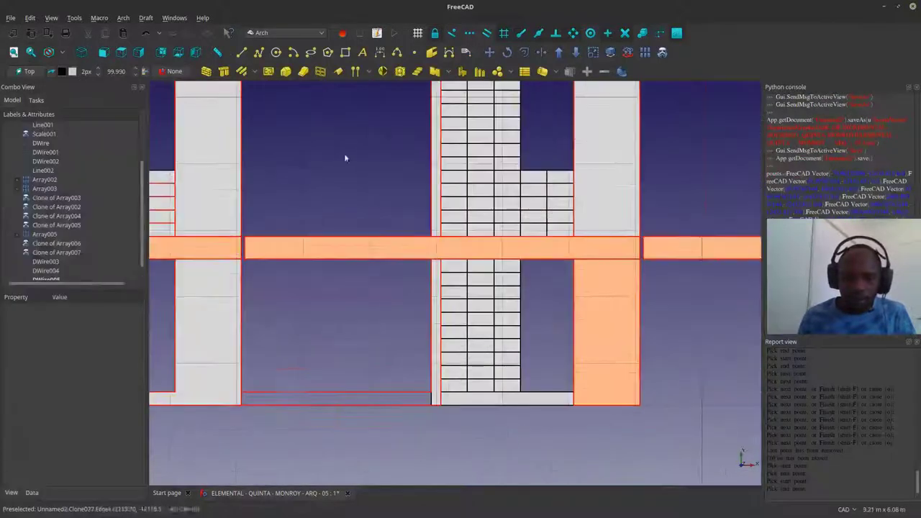
Trace the L-shaped base and side strip between the first and second towers as a closed filled wire
{"action": "left_click", "coordinate": [258, 52]}
{"action": "left_click", "coordinate": [432, 261]}
{"action": "key", "text": "o"}
{"action": "scroll", "coordinate": [423, 313], "scroll_direction": "down", "scroll_amount": 3}
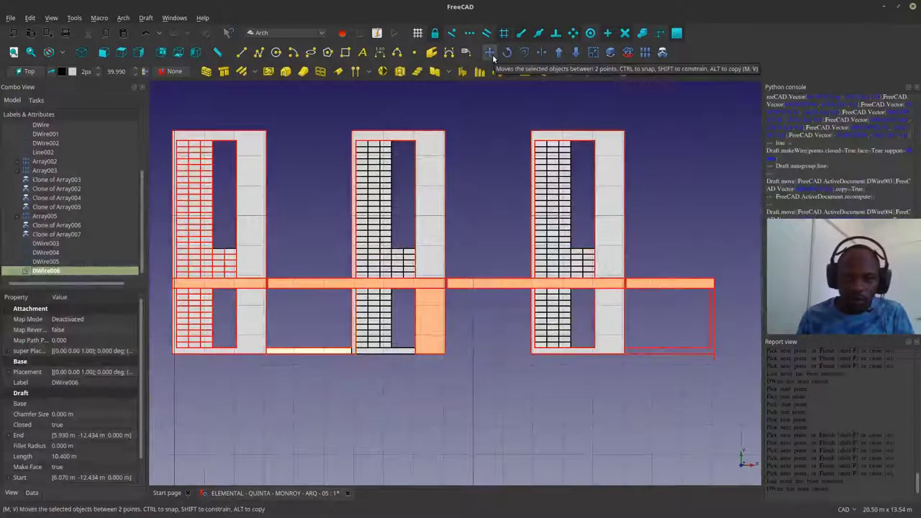
{"action": "left_click", "coordinate": [330, 155]}
Trace the L-shaped base and end wall beyond the third tower as a wire along its outer and inner edges
{"action": "scroll", "coordinate": [737, 331], "scroll_direction": "up", "scroll_amount": 6}
{"action": "left_click", "coordinate": [259, 52]}
{"action": "left_click", "coordinate": [660, 188]}
{"action": "left_click", "coordinate": [660, 407]}
{"action": "left_click", "coordinate": [364, 407]}
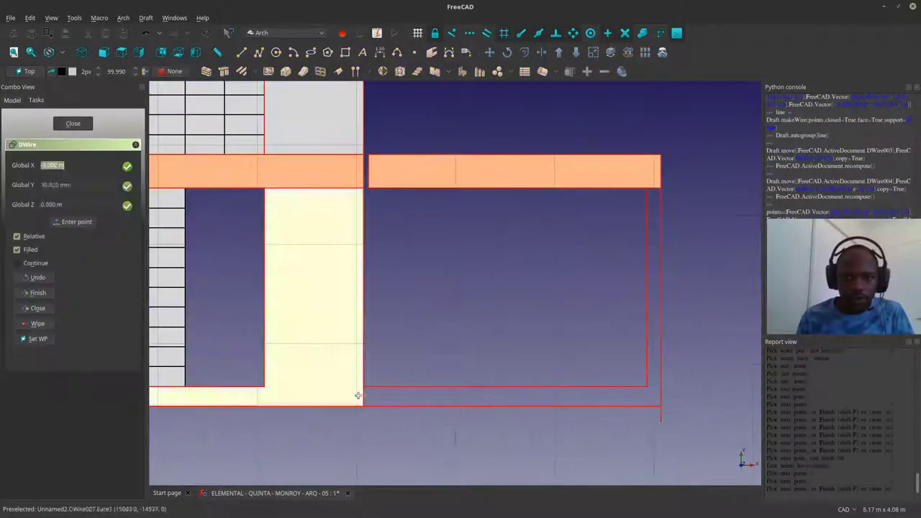
{"action": "left_click", "coordinate": [364, 387]}
{"action": "left_click", "coordinate": [646, 386]}
{"action": "left_click", "coordinate": [645, 188]}
Draw a rectangle over the floor band between the upper and ground-floor frames
{"action": "left_click", "coordinate": [345, 53]}
{"action": "scroll", "coordinate": [372, 326], "scroll_direction": "up", "scroll_amount": 6}
{"action": "left_click", "coordinate": [349, 337]}
{"action": "left_click", "coordinate": [631, 319]}
{"action": "scroll", "coordinate": [461, 317], "scroll_direction": "down", "scroll_amount": 6}
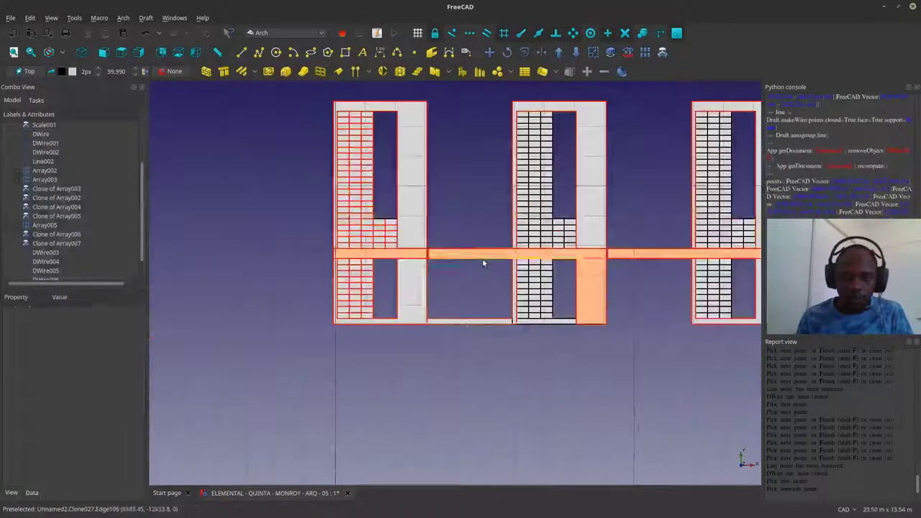
Hide the red elevation reference and draw a floor band rectangle across the width of the first tower
{"action": "left_click", "coordinate": [483, 260]}
{"action": "middle_click_drag", "start_coordinate": [530, 264], "coordinate": [384, 314]}
{"action": "key", "text": "space"}
{"action": "left_click", "coordinate": [345, 53]}
{"action": "scroll", "coordinate": [230, 306], "scroll_direction": "up", "scroll_amount": 2}
{"action": "left_click", "coordinate": [236, 315]}
{"action": "left_click", "coordinate": [442, 336]}
{"action": "scroll", "coordinate": [390, 329], "scroll_direction": "down", "scroll_amount": 4}
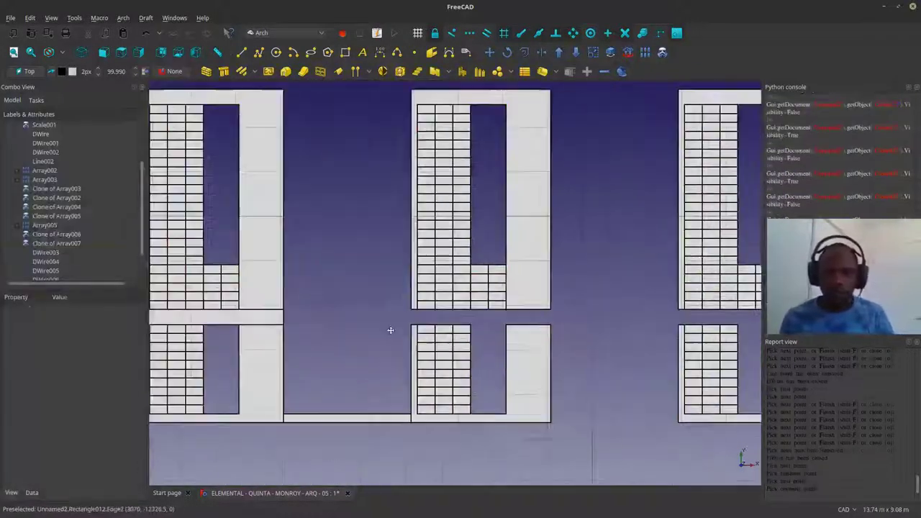
Toggle the front elevation reference group's visibility to compare it with the redrawn frames
{"action": "scroll", "coordinate": [58, 216], "scroll_direction": "up", "scroll_amount": 5}
{"action": "left_click", "coordinate": [17, 143]}
{"action": "left_click", "coordinate": [70, 245]}
{"action": "key", "text": "space"}
{"action": "key", "text": "space"}
{"action": "scroll", "coordinate": [297, 360], "scroll_direction": "up", "scroll_amount": 2}
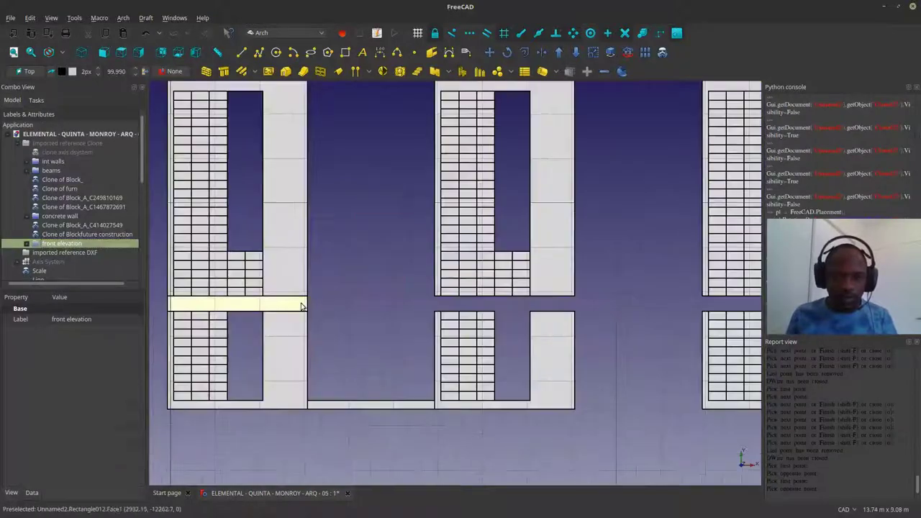
Replace the short floor band with a 6.000 by 0.340 m rectangle from the first tower's outer edge to the second tower
{"action": "left_click", "coordinate": [302, 306]}
{"action": "left_click", "coordinate": [345, 52]}
{"action": "left_click", "coordinate": [435, 295]}
{"action": "middle_click_drag", "start_coordinate": [436, 296], "coordinate": [516, 295]}
{"action": "left_click", "coordinate": [248, 310]}
{"action": "left_click", "coordinate": [461, 302]}
{"action": "scroll", "coordinate": [375, 374], "scroll_direction": "down", "scroll_amount": 2}
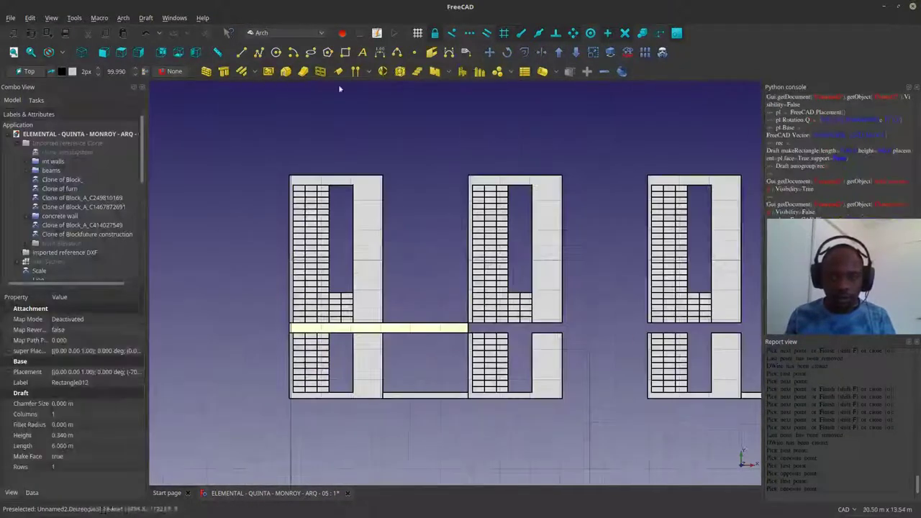
Copy the floor band rectangle along the elevation to the second and third bays
{"action": "left_click", "coordinate": [489, 53]}
{"action": "scroll", "coordinate": [291, 332], "scroll_direction": "up", "scroll_amount": 8}
{"action": "left_click", "coordinate": [277, 319]}
{"action": "scroll", "coordinate": [278, 322], "scroll_direction": "down", "scroll_amount": 8}
{"action": "left_click", "coordinate": [322, 330]}
{"action": "left_click", "coordinate": [489, 52]}
{"action": "left_click", "coordinate": [322, 330]}
{"action": "left_click", "coordinate": [582, 381]}
{"action": "scroll", "coordinate": [668, 369], "scroll_direction": "up", "scroll_amount": 2}
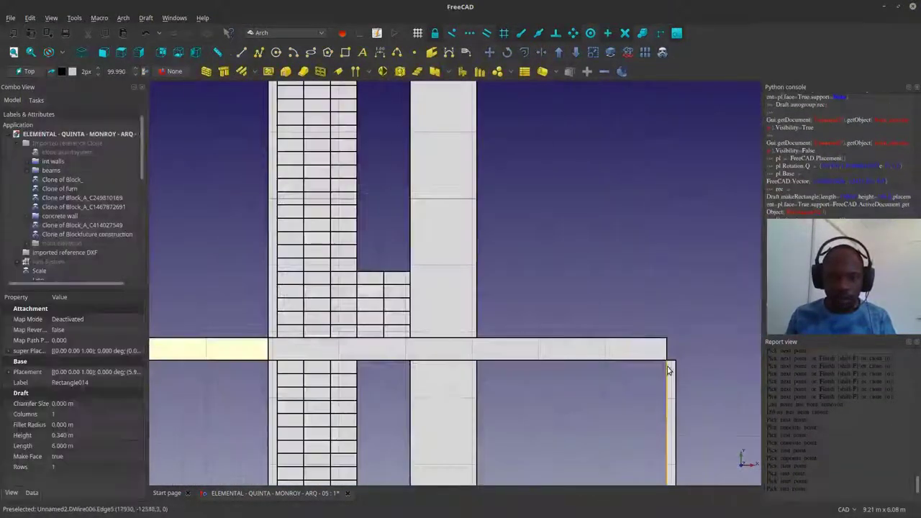
Draw a rectangle completing the floor band at the end wall's outer edge, and delete the surplus rectangle
{"action": "left_click", "coordinate": [345, 53]}
{"action": "left_click", "coordinate": [667, 361]}
{"action": "left_click", "coordinate": [676, 339]}
{"action": "left_click", "coordinate": [653, 355]}
{"action": "key", "text": "Delete"}
{"action": "scroll", "coordinate": [619, 335], "scroll_direction": "down", "scroll_amount": 8}
{"action": "middle_click_drag", "start_coordinate": [452, 298], "coordinate": [435, 360]}
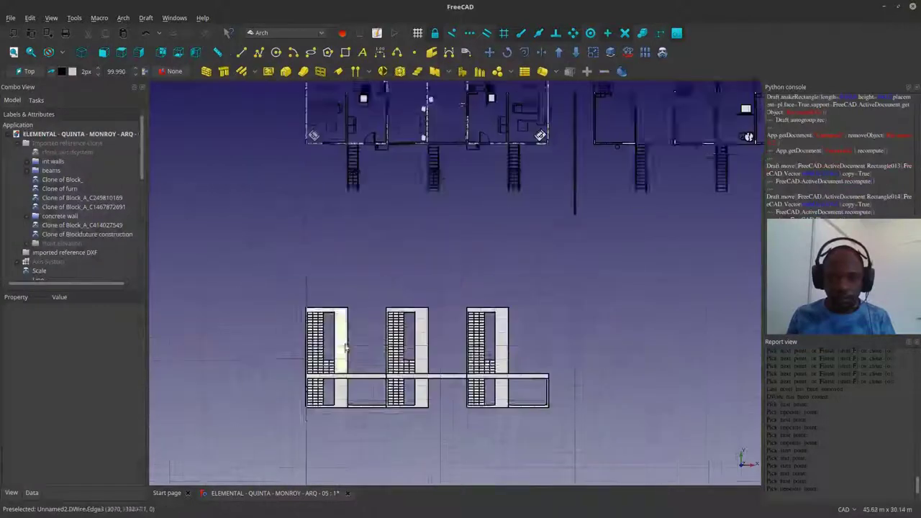
Switch to the All Plan drawing in DraftSight and examine the ground floor and balcony details of the front elevation
{"action": "scroll", "coordinate": [353, 360], "scroll_direction": "up", "scroll_amount": 4}
{"action": "key", "text": "super+Left"}
{"action": "scroll", "coordinate": [252, 321], "scroll_direction": "up", "scroll_amount": 4}
{"action": "scroll", "coordinate": [255, 325], "scroll_direction": "up", "scroll_amount": 3}
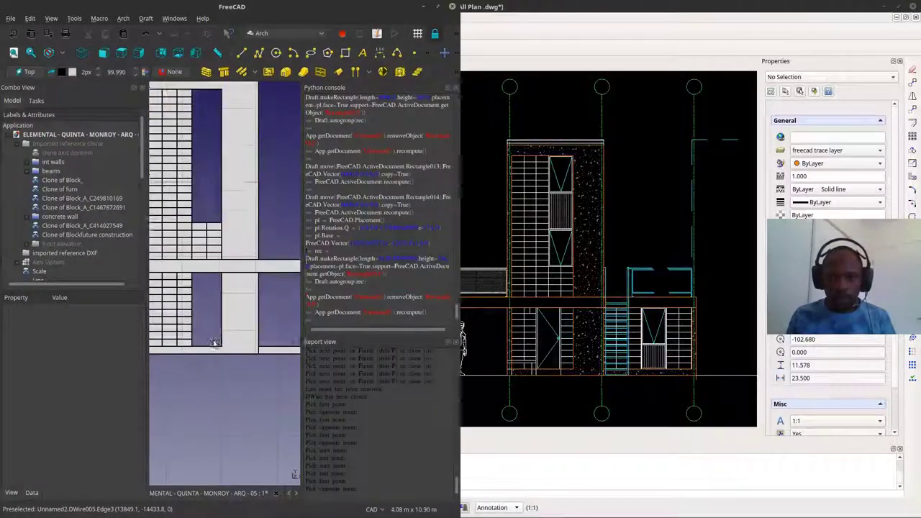
{"action": "key", "text": "alt+Tab"}
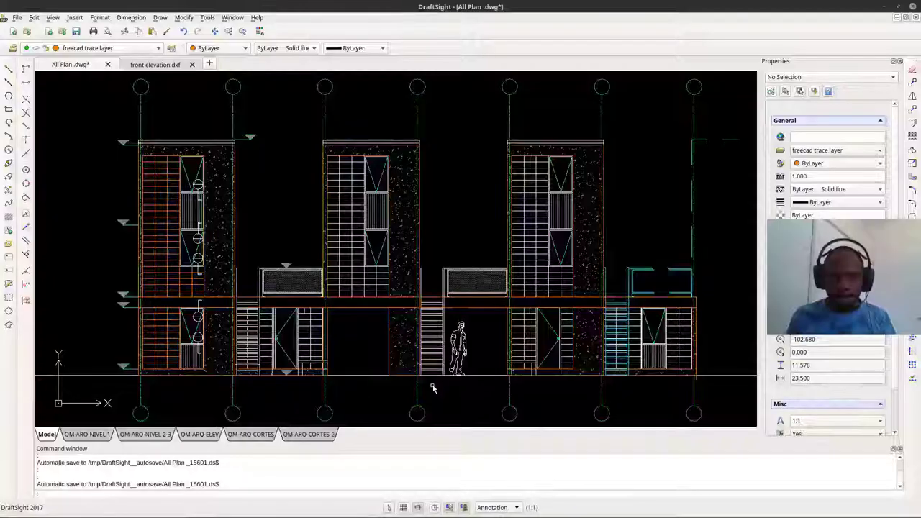
{"action": "scroll", "coordinate": [295, 365], "scroll_direction": "up", "scroll_amount": 6}
{"action": "scroll", "coordinate": [315, 353], "scroll_direction": "down", "scroll_amount": 3}
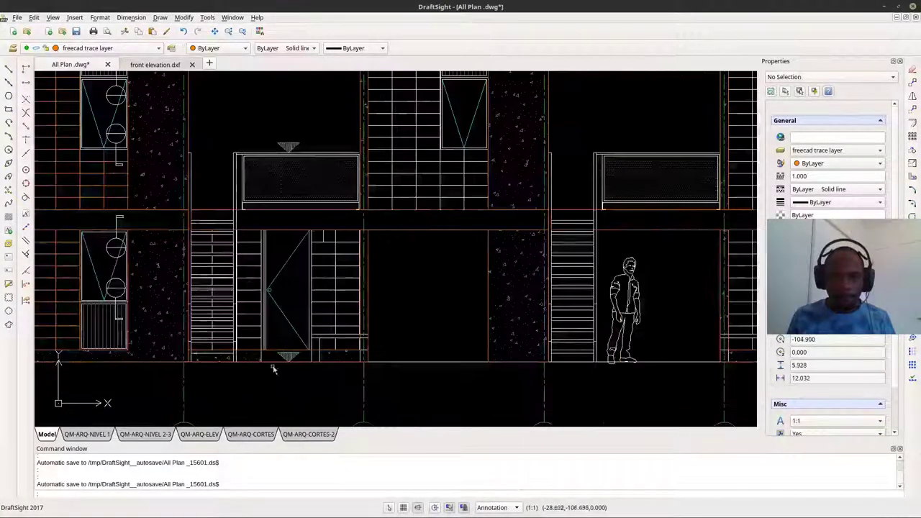
Examine the floor and wall details on the QM-ARQ-CORTES section sheet, and return to the elevation in model space
{"action": "left_click", "coordinate": [97, 435]}
{"action": "left_click", "coordinate": [147, 436]}
{"action": "left_click", "coordinate": [196, 437]}
{"action": "left_click", "coordinate": [252, 435]}
{"action": "scroll", "coordinate": [504, 343], "scroll_direction": "up", "scroll_amount": 6}
{"action": "scroll", "coordinate": [504, 343], "scroll_direction": "down", "scroll_amount": 5}
{"action": "scroll", "coordinate": [146, 297], "scroll_direction": "up", "scroll_amount": 9}
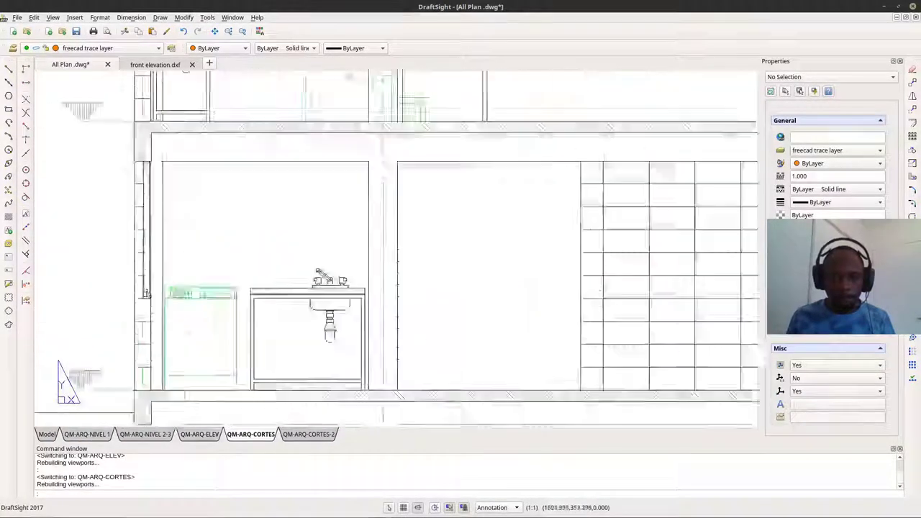
{"action": "scroll", "coordinate": [144, 310], "scroll_direction": "down", "scroll_amount": 12}
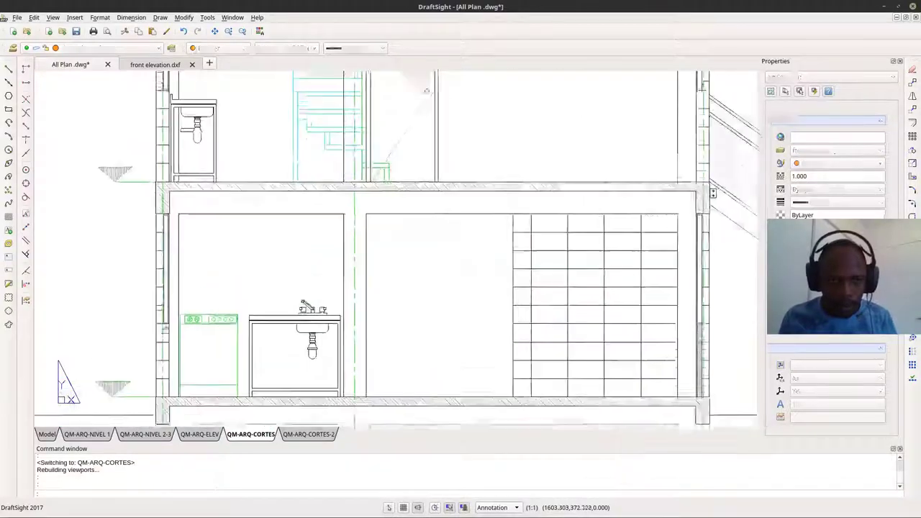
{"action": "left_click", "coordinate": [47, 435]}
{"action": "middle_click_drag", "start_coordinate": [396, 291], "coordinate": [408, 290]}
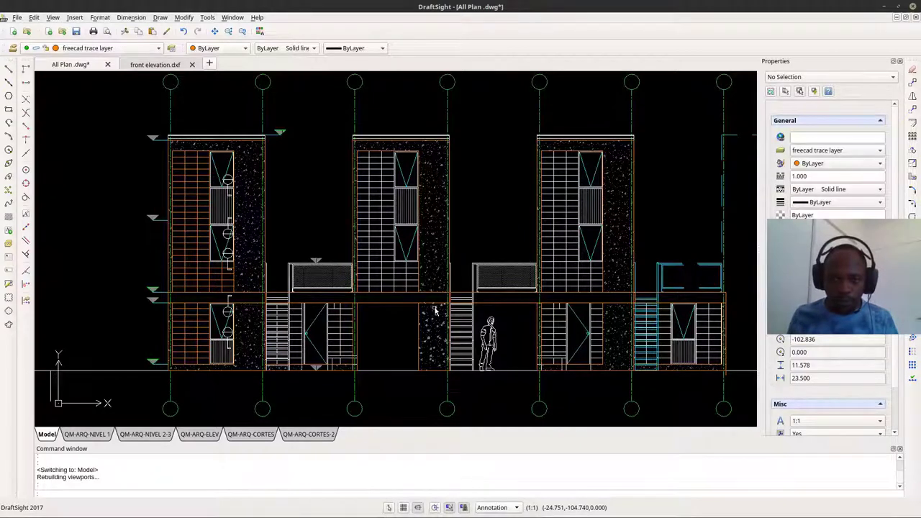
{"action": "scroll", "coordinate": [268, 312], "scroll_direction": "down", "scroll_amount": 3}
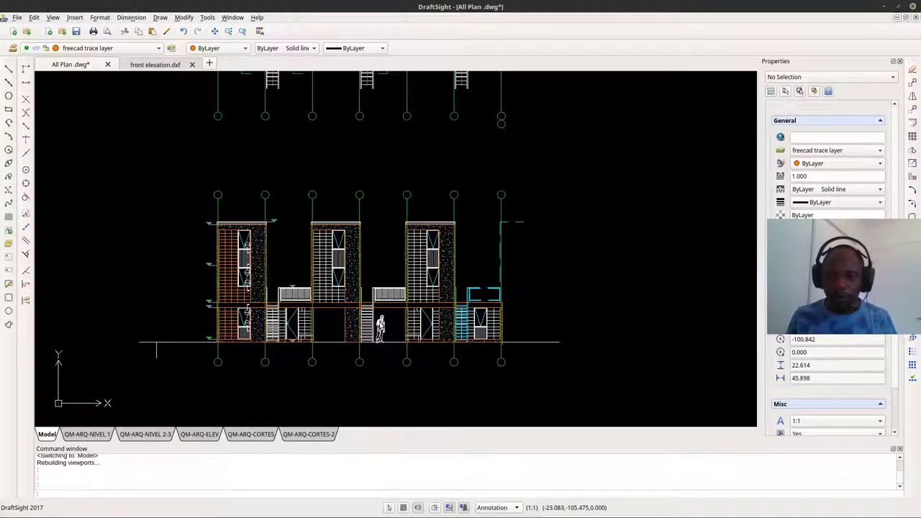
Trace the balcony panel frame between the second and third towers with a rectangle on the freecad trace layer
{"action": "scroll", "coordinate": [500, 306], "scroll_direction": "up", "scroll_amount": 5}
{"action": "middle_click_drag", "start_coordinate": [500, 156], "coordinate": [513, 222]}
{"action": "scroll", "coordinate": [135, 339], "scroll_direction": "up", "scroll_amount": 3}
{"action": "scroll", "coordinate": [135, 340], "scroll_direction": "up", "scroll_amount": 2}
{"action": "left_click", "coordinate": [8, 109]}
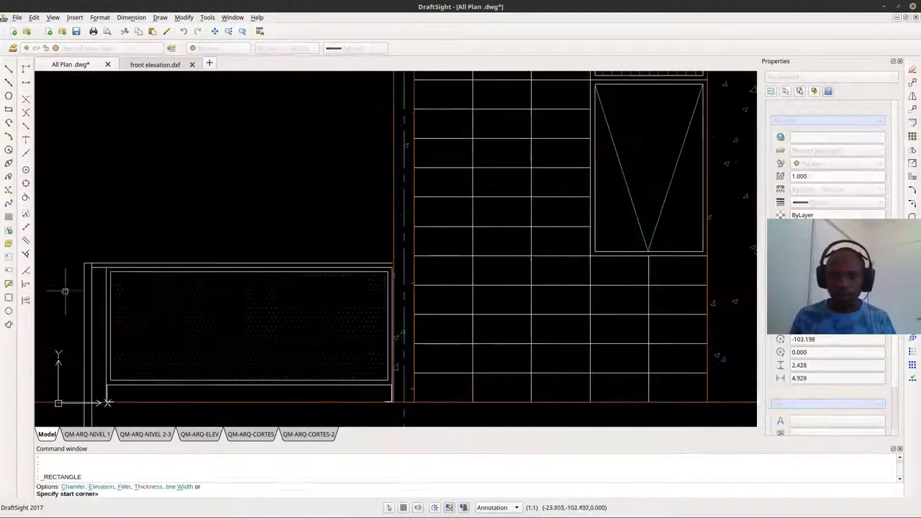
{"action": "scroll", "coordinate": [392, 401], "scroll_direction": "up", "scroll_amount": 9}
{"action": "scroll", "coordinate": [407, 358], "scroll_direction": "down", "scroll_amount": 8}
{"action": "scroll", "coordinate": [113, 177], "scroll_direction": "up", "scroll_amount": 5}
{"action": "left_click", "coordinate": [113, 175]}
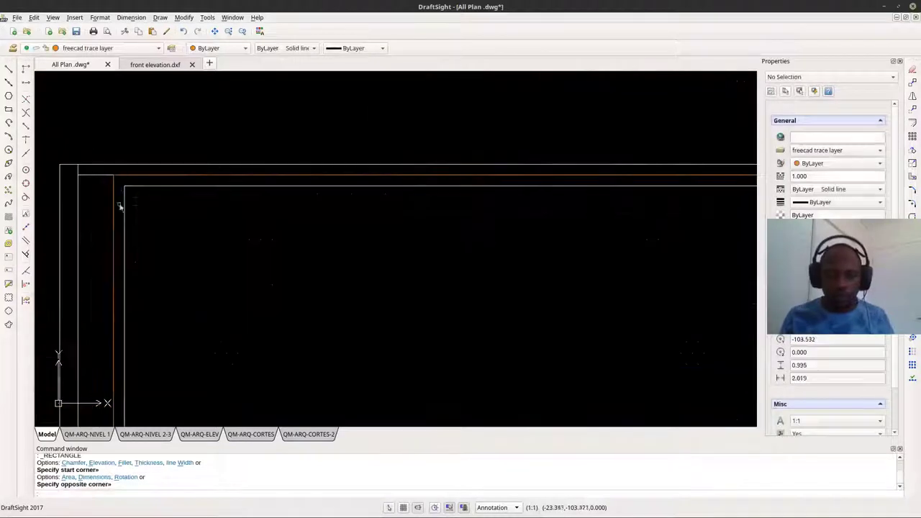
Copy the traced balcony panel rectangle from its upper corner to the matching panel beyond the third tower
{"action": "left_click", "coordinate": [113, 203]}
{"action": "left_click", "coordinate": [912, 83]}
{"action": "left_click", "coordinate": [112, 175]}
{"action": "scroll", "coordinate": [115, 176], "scroll_direction": "down", "scroll_amount": 7}
{"action": "scroll", "coordinate": [464, 176], "scroll_direction": "up", "scroll_amount": 4}
{"action": "scroll", "coordinate": [446, 182], "scroll_direction": "up", "scroll_amount": 7}
{"action": "left_click", "coordinate": [444, 175]}
{"action": "key", "text": "Escape"}
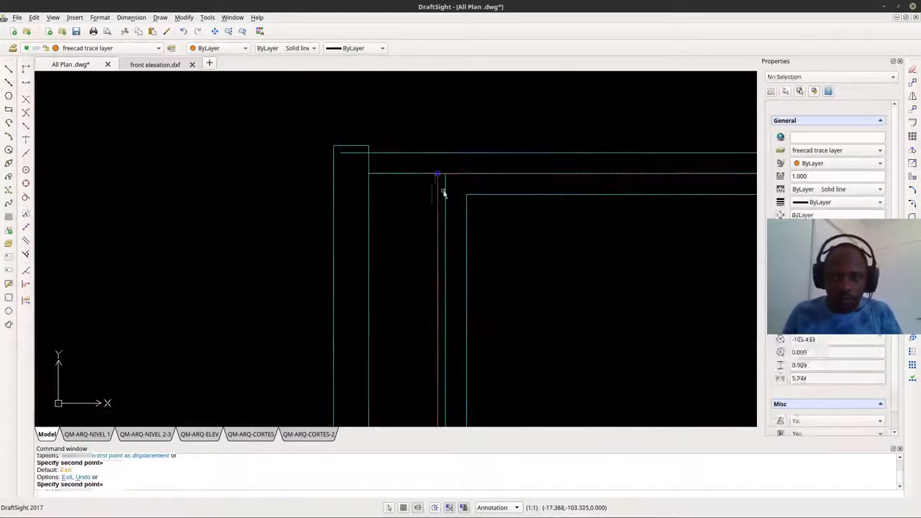
Move the copied balcony panel rectangle by its upper corner onto the matching panel frame beyond the third tower
{"action": "left_click", "coordinate": [441, 193]}
{"action": "left_click", "coordinate": [912, 109]}
{"action": "left_click", "coordinate": [436, 175]}
{"action": "left_click", "coordinate": [444, 175]}
{"action": "scroll", "coordinate": [444, 175], "scroll_direction": "down", "scroll_amount": 9}
{"action": "scroll", "coordinate": [615, 226], "scroll_direction": "down", "scroll_amount": 2}
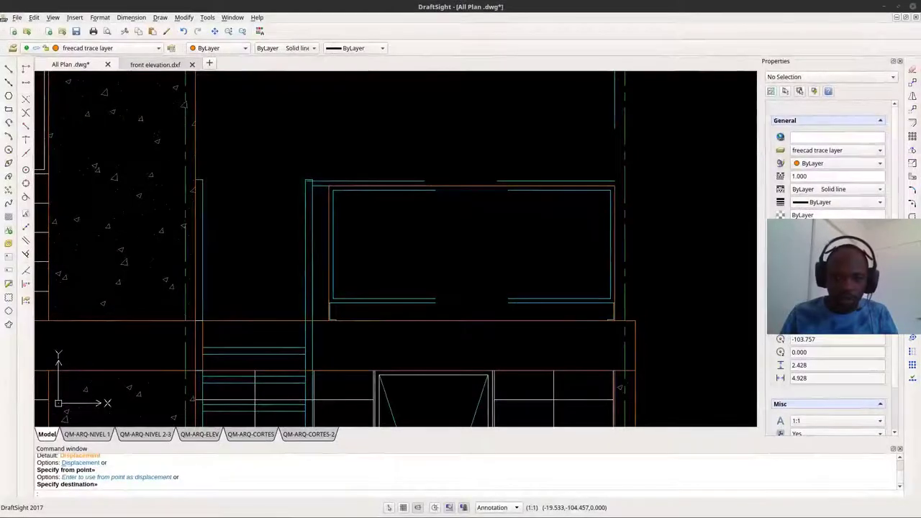
{"action": "scroll", "coordinate": [579, 366], "scroll_direction": "down", "scroll_amount": 6}
{"action": "scroll", "coordinate": [189, 287], "scroll_direction": "down", "scroll_amount": 1}
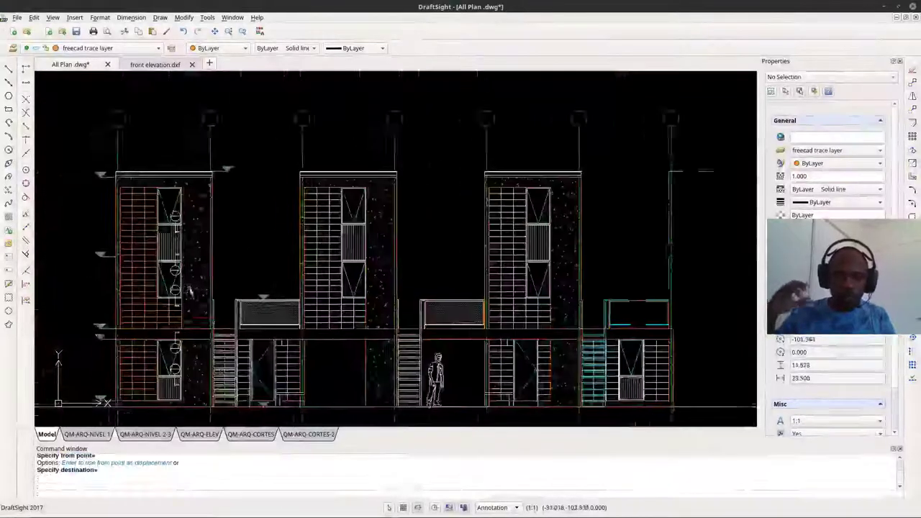
Trace the frame of the first tower's uppermost window with rectangles on the freecad trace layer
{"action": "scroll", "coordinate": [190, 277], "scroll_direction": "up", "scroll_amount": 5}
{"action": "scroll", "coordinate": [191, 266], "scroll_direction": "down", "scroll_amount": 2}
{"action": "left_click", "coordinate": [190, 266]}
{"action": "key", "text": "Escape"}
{"action": "left_click", "coordinate": [179, 267]}
{"action": "left_click", "coordinate": [814, 91]}
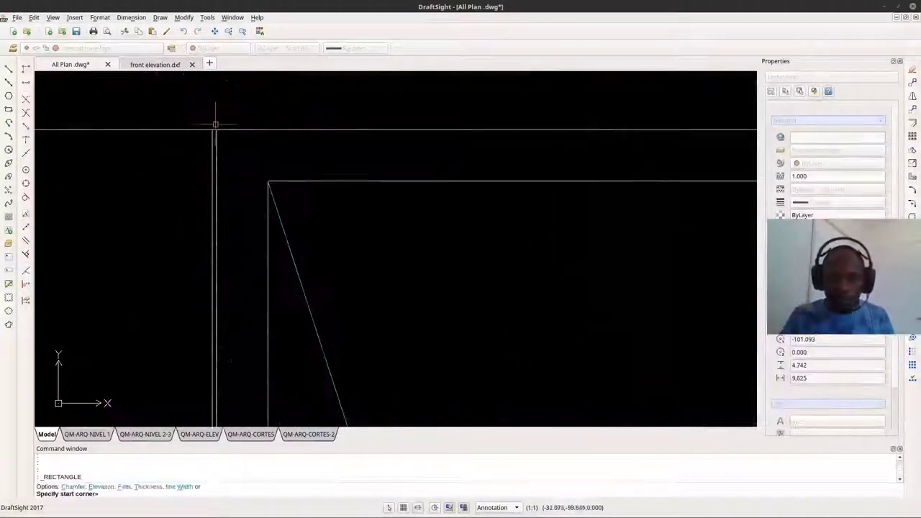
{"action": "left_click", "coordinate": [391, 305]}
{"action": "scroll", "coordinate": [422, 333], "scroll_direction": "up", "scroll_amount": 3}
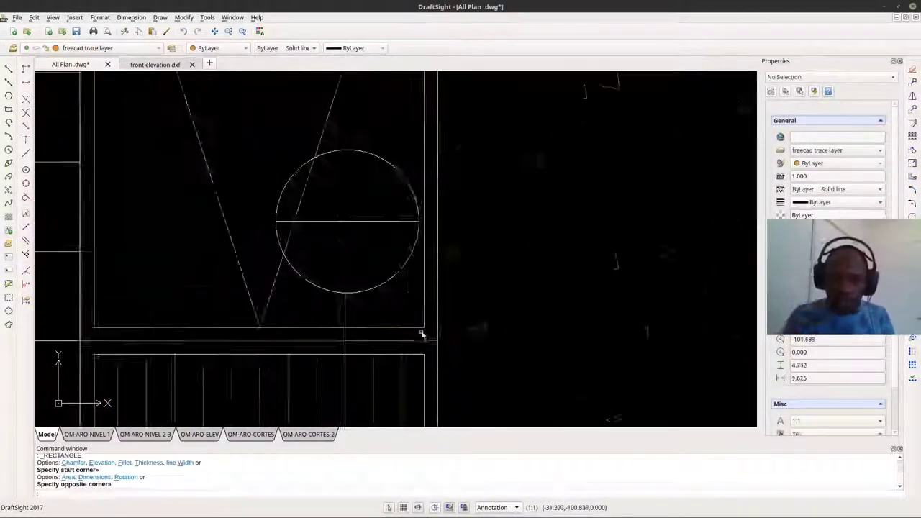
{"action": "left_click", "coordinate": [406, 313]}
{"action": "scroll", "coordinate": [406, 313], "scroll_direction": "down", "scroll_amount": 10}
{"action": "scroll", "coordinate": [298, 127], "scroll_direction": "up", "scroll_amount": 5}
Trace the louvred panel below the first tower's uppermost window with rectangles
{"action": "left_click", "coordinate": [298, 127]}
{"action": "left_click", "coordinate": [9, 110]}
{"action": "scroll", "coordinate": [346, 238], "scroll_direction": "up", "scroll_amount": 5}
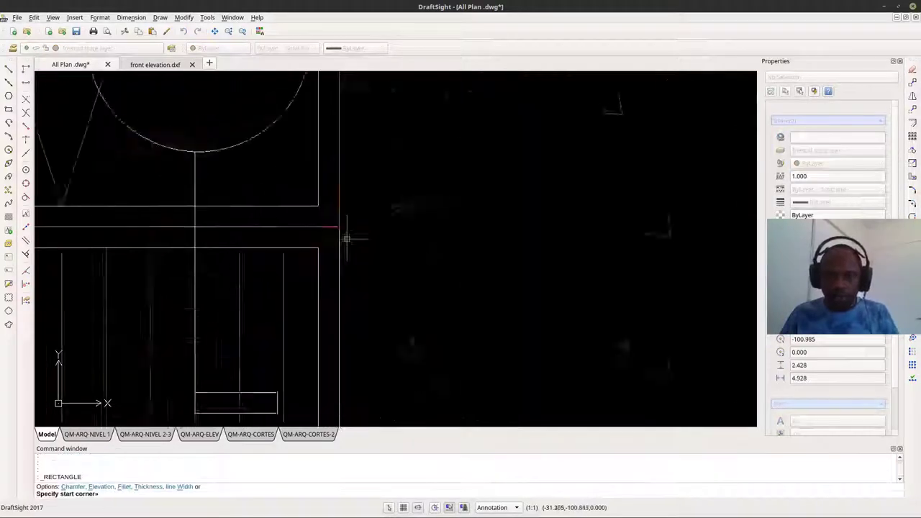
{"action": "left_click", "coordinate": [400, 257]}
{"action": "key", "text": "Escape"}
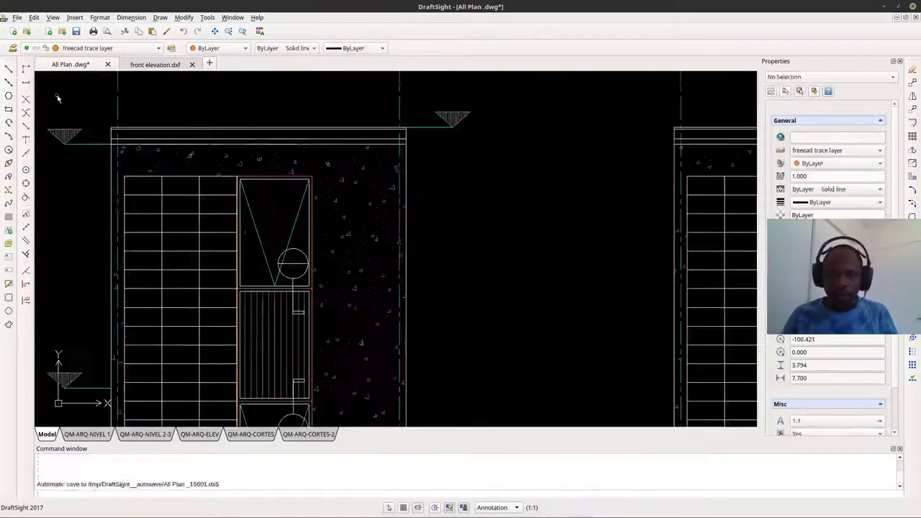
{"action": "scroll", "coordinate": [303, 295], "scroll_direction": "up", "scroll_amount": 5}
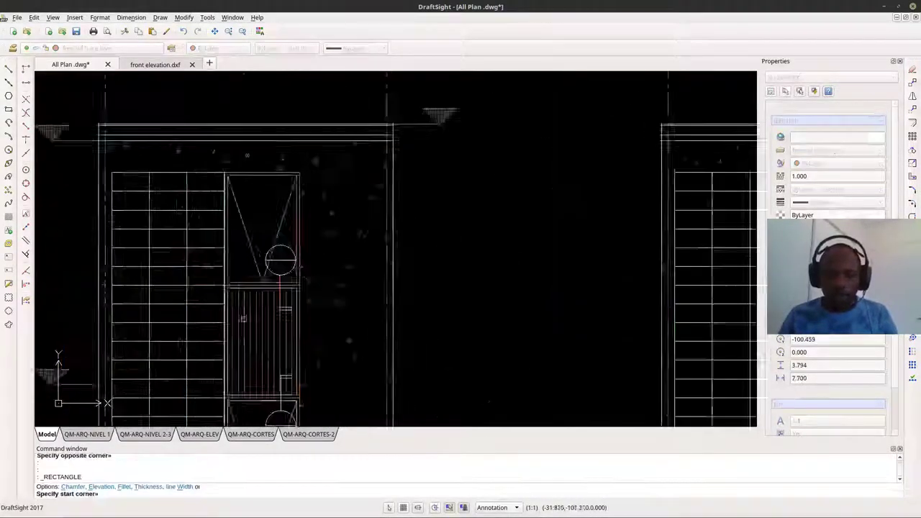
{"action": "left_click", "coordinate": [305, 301]}
{"action": "key", "text": "Escape"}
{"action": "scroll", "coordinate": [292, 245], "scroll_direction": "down", "scroll_amount": 3}
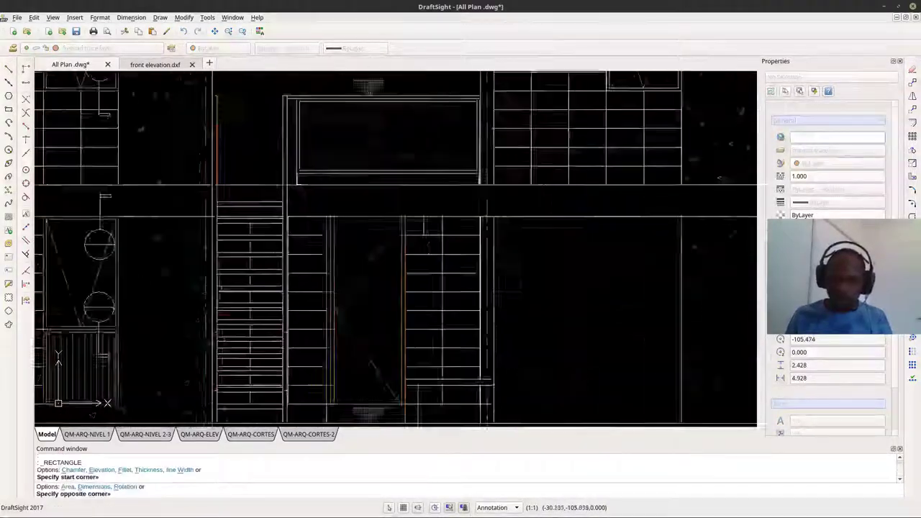
Trace the stair side posts and the outer frame of the balcony panel between the first and second towers with rectangles
{"action": "left_click", "coordinate": [8, 109]}
{"action": "left_click", "coordinate": [227, 159]}
{"action": "scroll", "coordinate": [235, 423], "scroll_direction": "up", "scroll_amount": 3}
{"action": "middle_click_drag", "start_coordinate": [234, 423], "coordinate": [228, 238]}
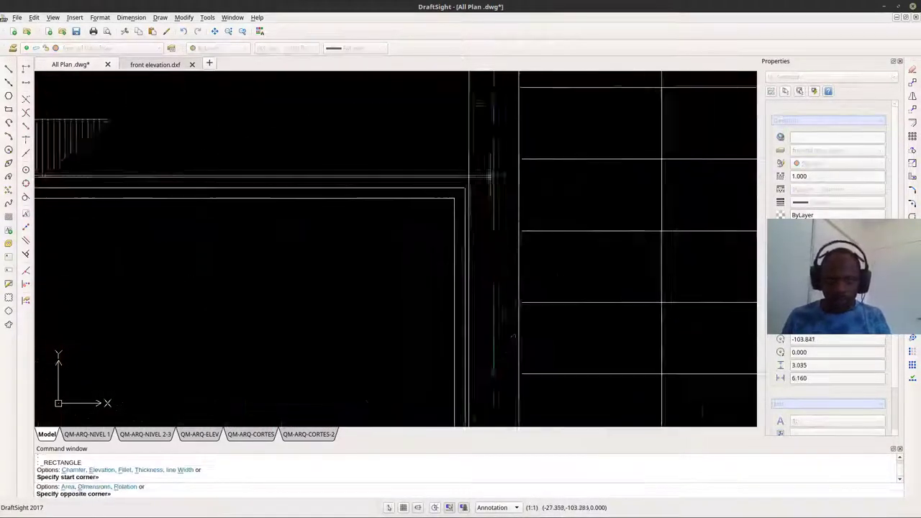
{"action": "scroll", "coordinate": [492, 176], "scroll_direction": "down", "scroll_amount": 4}
{"action": "middle_click_drag", "start_coordinate": [484, 287], "coordinate": [475, 298]}
{"action": "left_click", "coordinate": [476, 318]}
{"action": "scroll", "coordinate": [177, 319], "scroll_direction": "up", "scroll_amount": 1}
Trace the inner frame of the balcony panel between the first and second towers with a rectangle
{"action": "left_click", "coordinate": [9, 109]}
{"action": "scroll", "coordinate": [173, 317], "scroll_direction": "up", "scroll_amount": 12}
{"action": "left_click", "coordinate": [134, 310]}
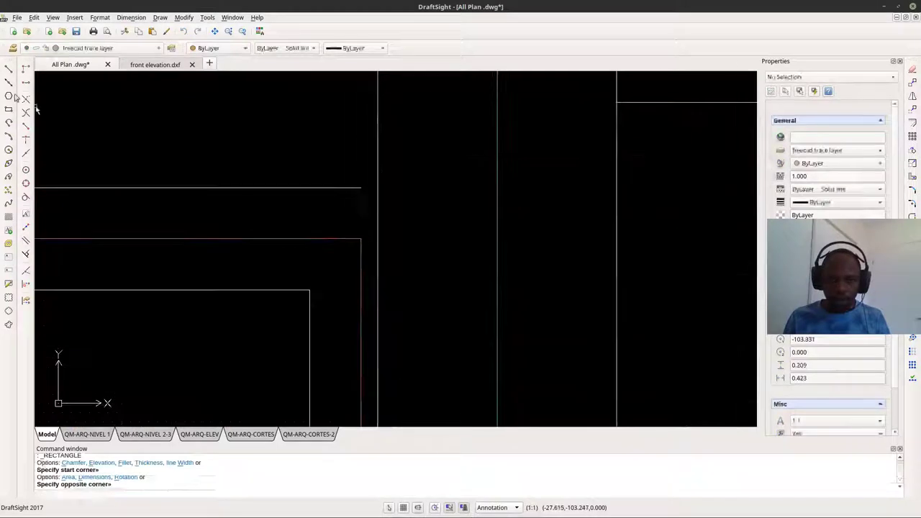
{"action": "scroll", "coordinate": [434, 276], "scroll_direction": "down", "scroll_amount": 10}
{"action": "middle_click_drag", "start_coordinate": [165, 336], "coordinate": [288, 275]}
{"action": "scroll", "coordinate": [219, 208], "scroll_direction": "up", "scroll_amount": 1}
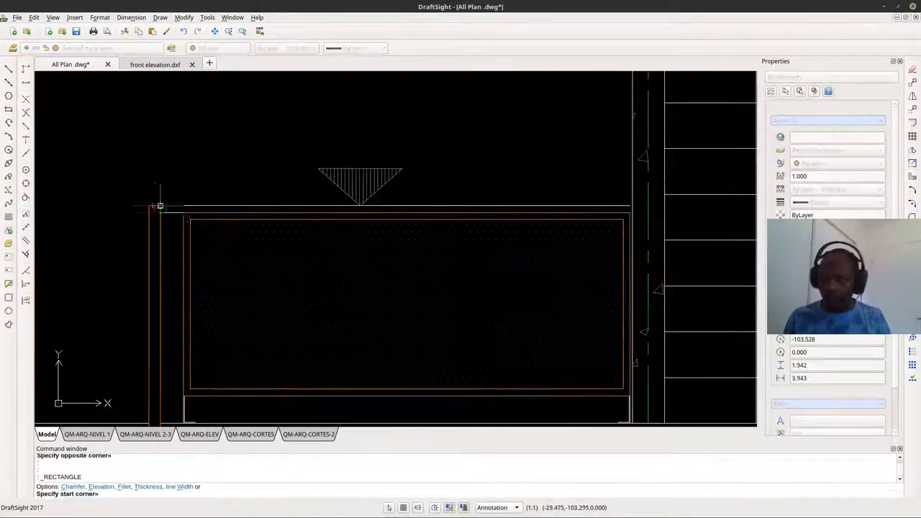
Draw the two horizontal rail lines above the balcony panel, starting at the stair post beside it
{"action": "left_click", "coordinate": [8, 69]}
{"action": "left_click", "coordinate": [148, 214]}
{"action": "left_click", "coordinate": [484, 221]}
{"action": "key", "text": "Escape"}
{"action": "left_click", "coordinate": [9, 69]}
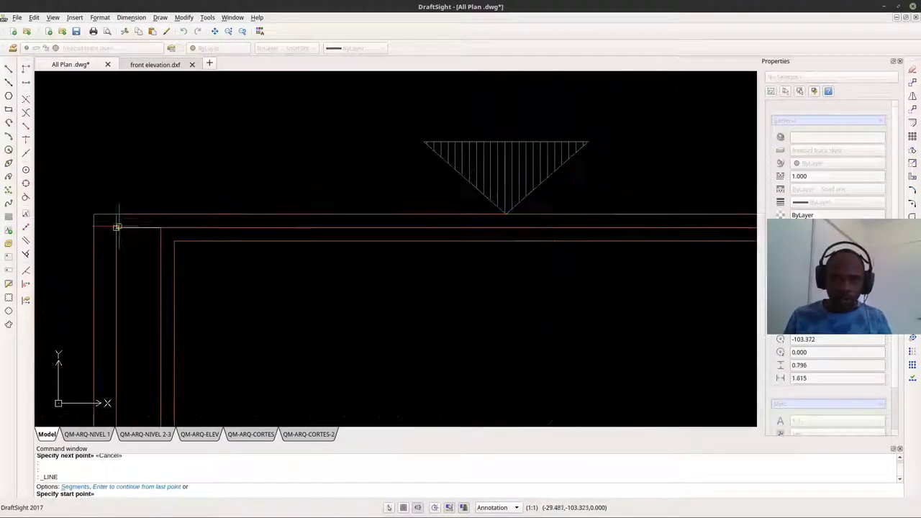
{"action": "left_click", "coordinate": [117, 226]}
{"action": "left_click", "coordinate": [424, 240]}
{"action": "key", "text": "Escape"}
{"action": "key", "text": "Escape"}
Trace the small support bracket under the balcony panel's end nearest the second tower with a polyline
{"action": "scroll", "coordinate": [424, 248], "scroll_direction": "down", "scroll_amount": 12}
{"action": "scroll", "coordinate": [343, 368], "scroll_direction": "up", "scroll_amount": 9}
{"action": "scroll", "coordinate": [341, 367], "scroll_direction": "down", "scroll_amount": 10}
{"action": "scroll", "coordinate": [340, 366], "scroll_direction": "up", "scroll_amount": 10}
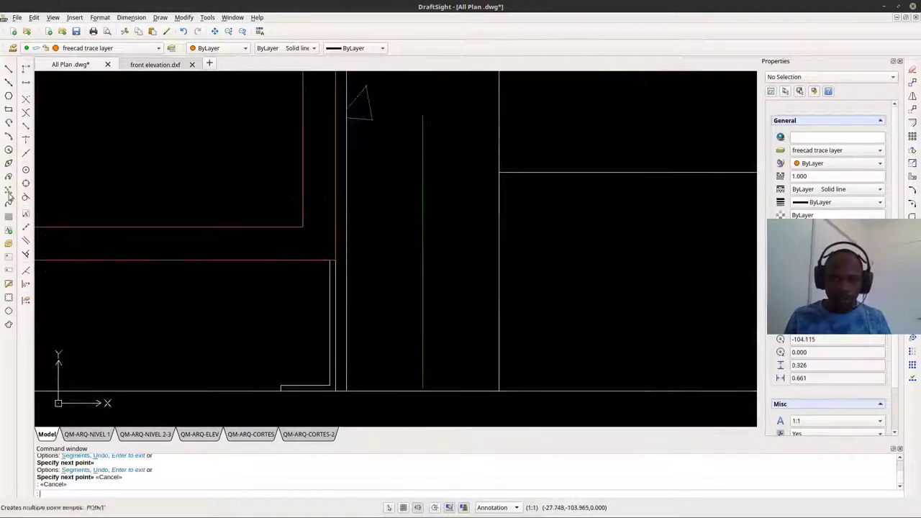
{"action": "left_click", "coordinate": [9, 122]}
{"action": "scroll", "coordinate": [336, 269], "scroll_direction": "up", "scroll_amount": 3}
{"action": "left_click", "coordinate": [446, 259]}
{"action": "scroll", "coordinate": [446, 260], "scroll_direction": "down", "scroll_amount": 11}
{"action": "scroll", "coordinate": [197, 288], "scroll_direction": "up", "scroll_amount": 4}
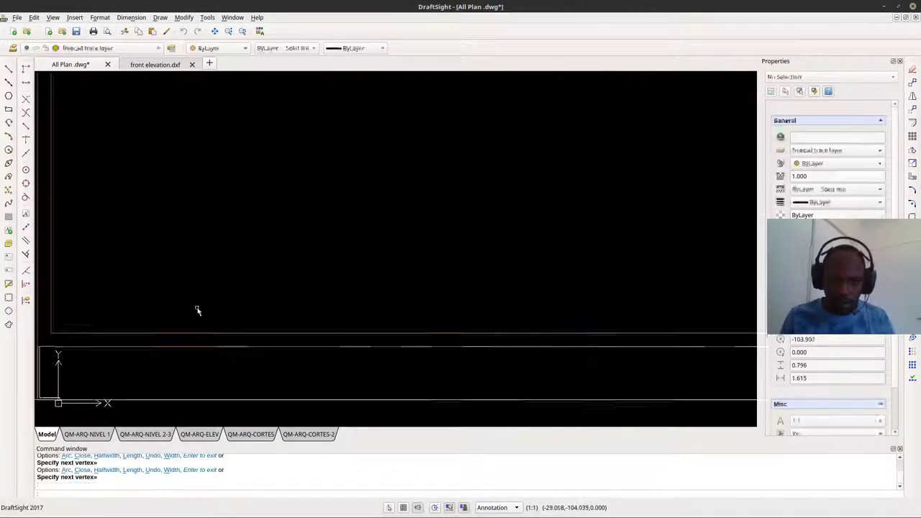
Trace the matching support bracket under the balcony panel's stair-side end with a polyline
{"action": "scroll", "coordinate": [198, 310], "scroll_direction": "up", "scroll_amount": 6}
{"action": "left_click", "coordinate": [224, 163]}
{"action": "key", "text": "Escape"}
{"action": "left_click", "coordinate": [8, 123]}
{"action": "key", "text": "Escape"}
Trace the upper stair treads between the two side posts with rectangles, working down from the floor band
{"action": "scroll", "coordinate": [316, 234], "scroll_direction": "down", "scroll_amount": 10}
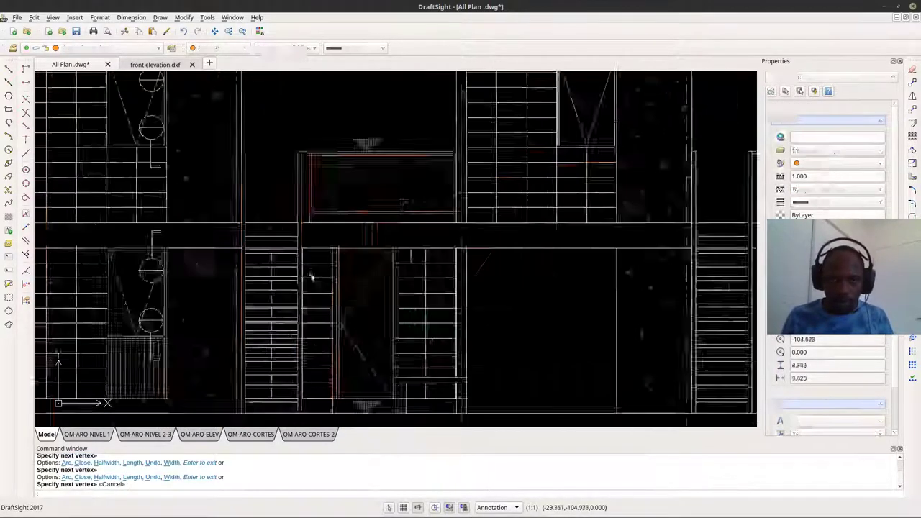
{"action": "scroll", "coordinate": [265, 250], "scroll_direction": "up", "scroll_amount": 5}
{"action": "left_click", "coordinate": [440, 268]}
{"action": "key", "text": "Return"}
{"action": "middle_click_drag", "start_coordinate": [440, 268], "coordinate": [414, 177]}
{"action": "left_click", "coordinate": [165, 225]}
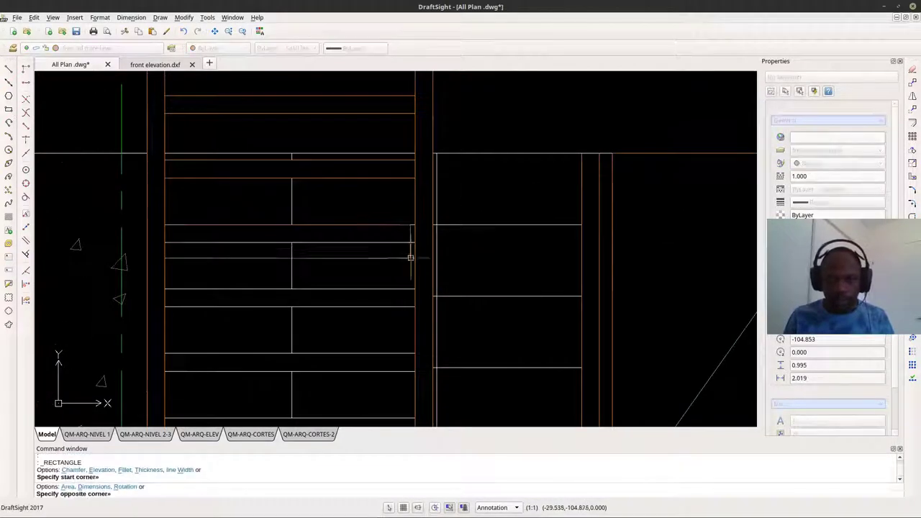
{"action": "scroll", "coordinate": [414, 307], "scroll_direction": "down", "scroll_amount": 3}
{"action": "scroll", "coordinate": [192, 245], "scroll_direction": "up", "scroll_amount": 3}
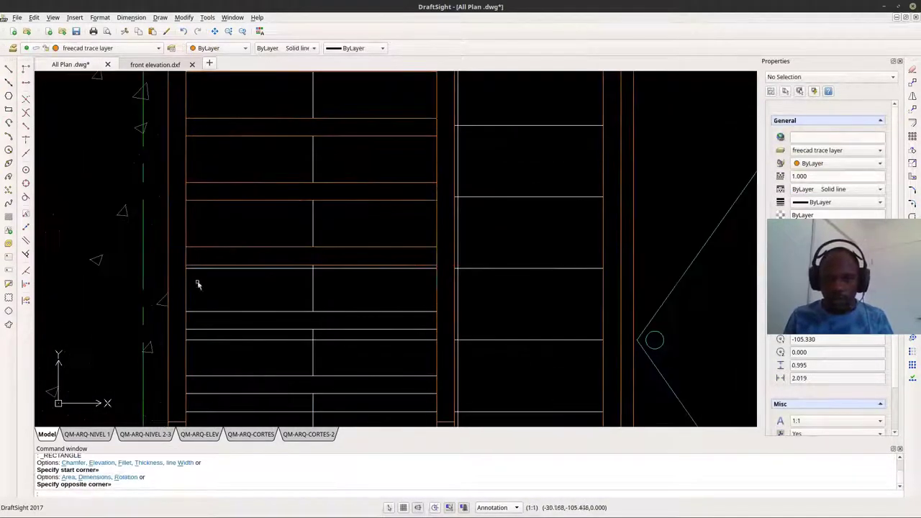
Trace the remaining lower stair treads down to the ground line with rectangles
{"action": "scroll", "coordinate": [321, 301], "scroll_direction": "down", "scroll_amount": 1}
{"action": "middle_click_drag", "start_coordinate": [316, 342], "coordinate": [266, 167]}
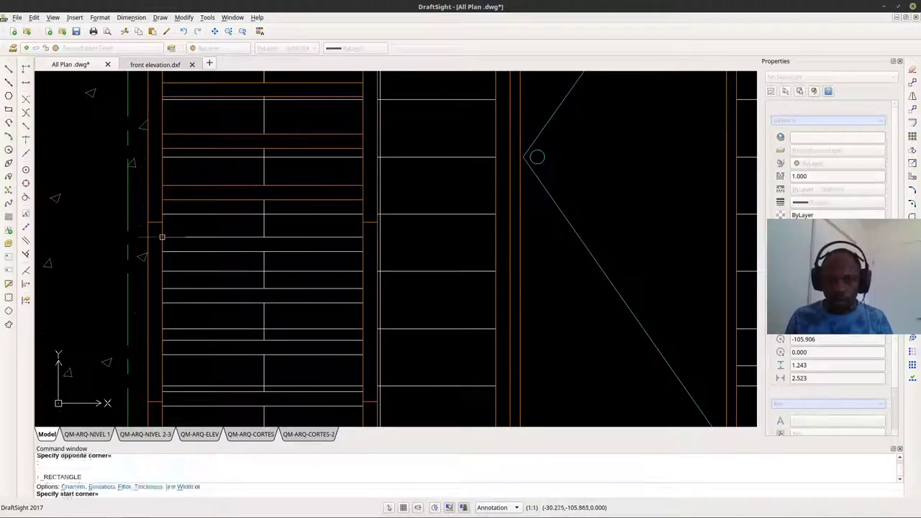
{"action": "scroll", "coordinate": [242, 345], "scroll_direction": "down", "scroll_amount": 3}
{"action": "scroll", "coordinate": [155, 221], "scroll_direction": "up", "scroll_amount": 3}
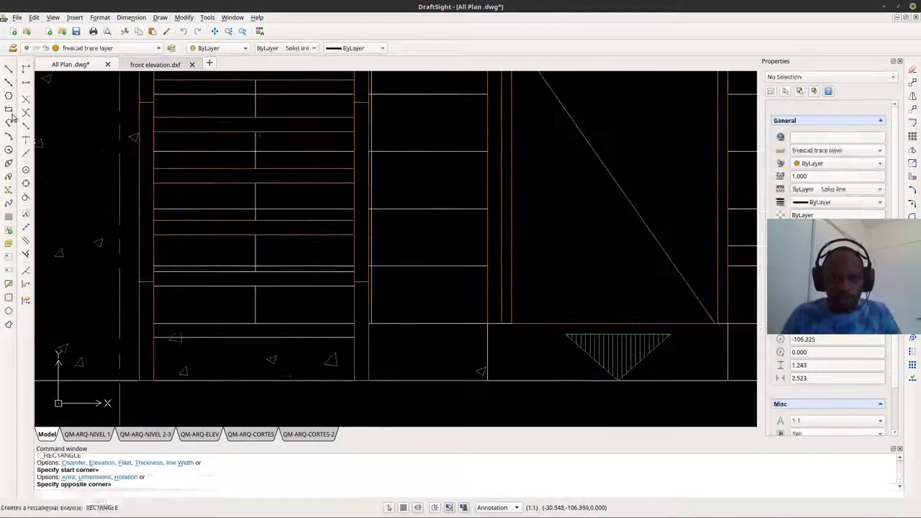
{"action": "left_click", "coordinate": [353, 336]}
{"action": "scroll", "coordinate": [341, 351], "scroll_direction": "down", "scroll_amount": 11}
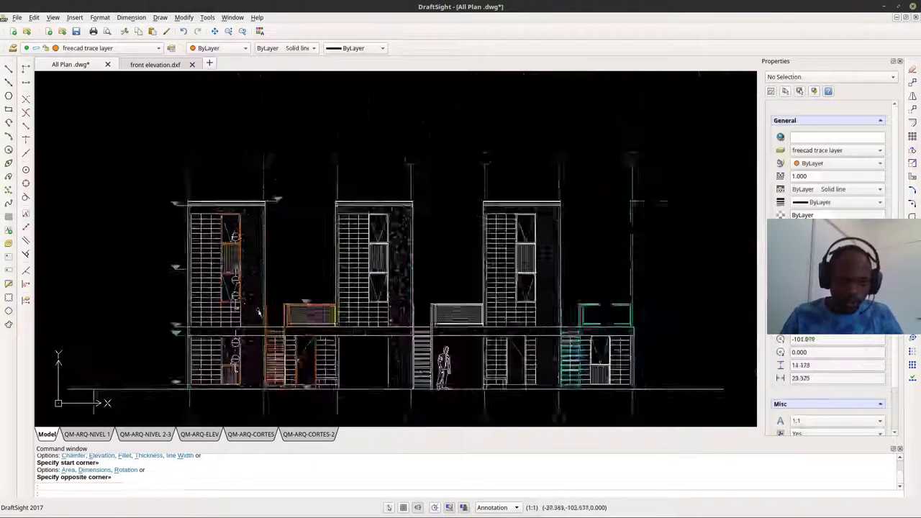
{"action": "scroll", "coordinate": [260, 307], "scroll_direction": "up", "scroll_amount": 10}
{"action": "left_click", "coordinate": [269, 249]}
{"action": "left_click", "coordinate": [814, 91]}
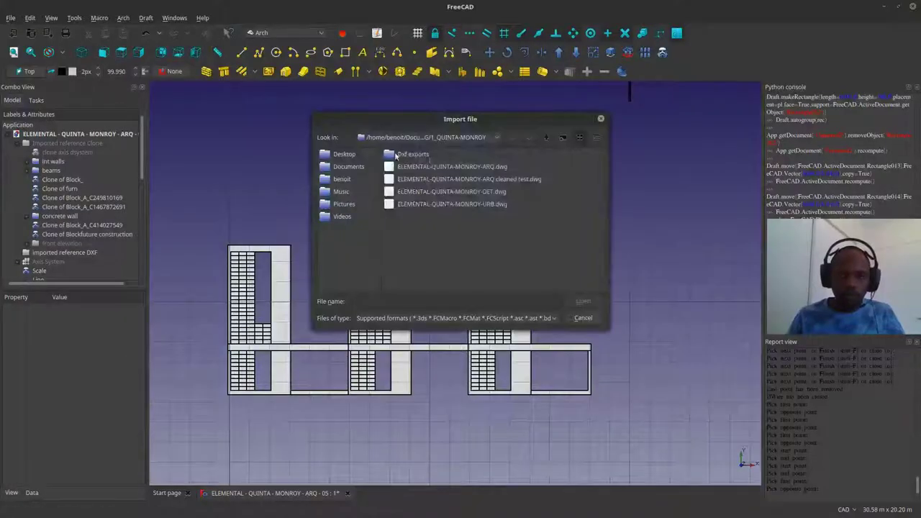
In FreeCAD, import front elevation.dxf from the Dxf exports folder and scale the imported block by 1000
{"action": "double_click", "coordinate": [400, 155]}
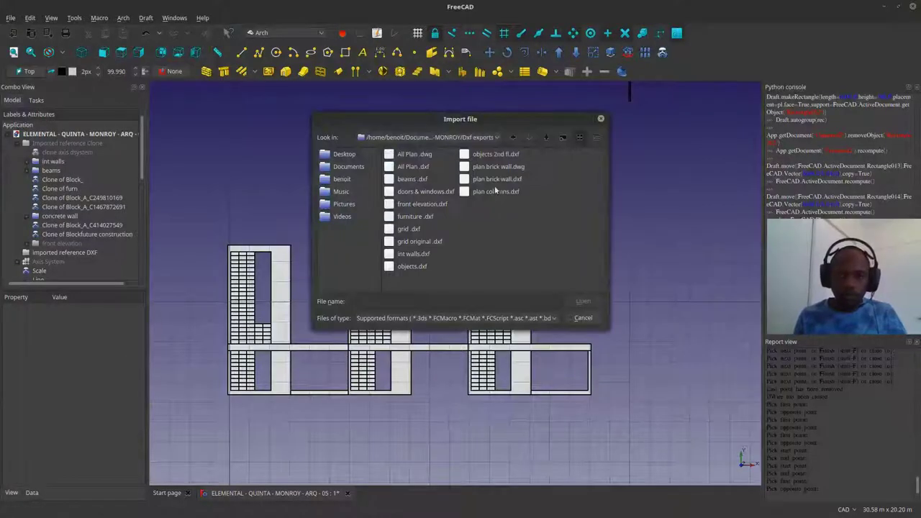
{"action": "double_click", "coordinate": [451, 191]}
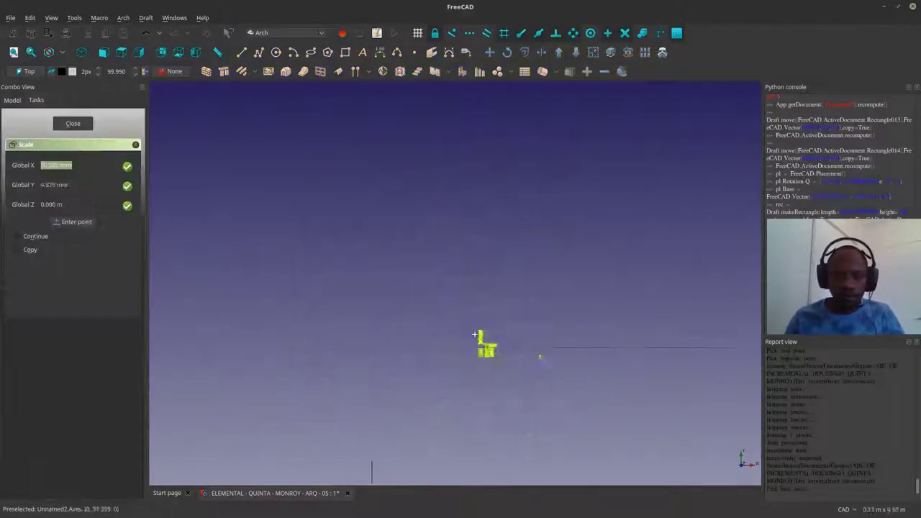
{"action": "scroll", "coordinate": [474, 334], "scroll_direction": "up", "scroll_amount": 15}
{"action": "left_click", "coordinate": [433, 381]}
{"action": "left_click", "coordinate": [633, 239]}
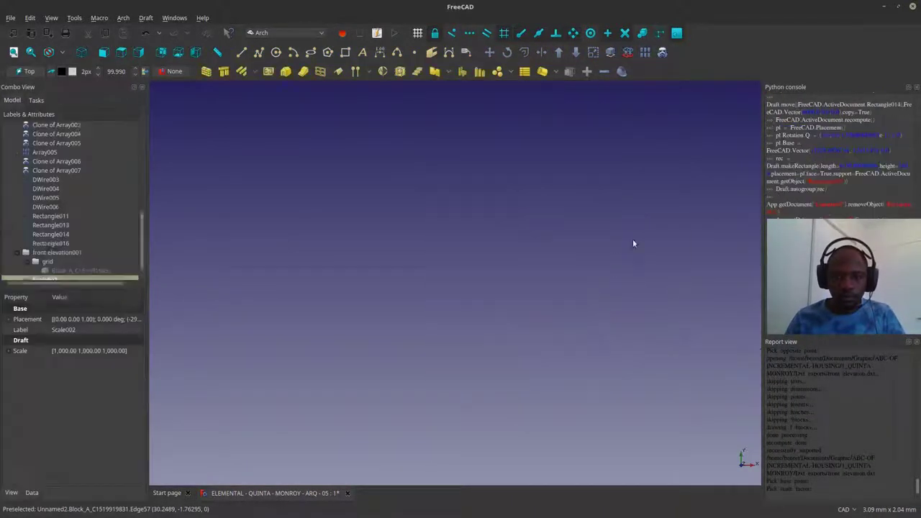
{"action": "scroll", "coordinate": [317, 349], "scroll_direction": "down", "scroll_amount": 5}
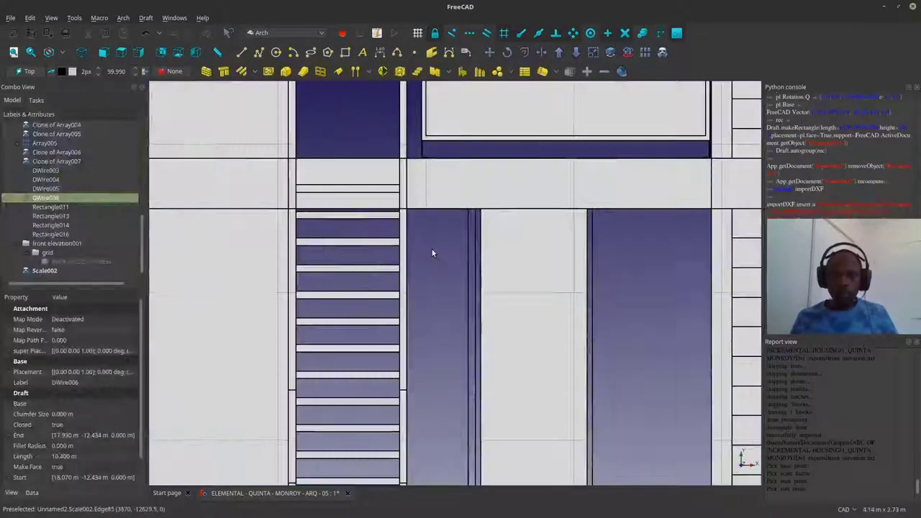
Examine how the imported windows, stair and balcony panel line up with the elevation drawn in FreeCAD
{"action": "scroll", "coordinate": [415, 290], "scroll_direction": "down", "scroll_amount": 5}
{"action": "scroll", "coordinate": [364, 217], "scroll_direction": "up", "scroll_amount": 6}
{"action": "scroll", "coordinate": [333, 255], "scroll_direction": "down", "scroll_amount": 6}
{"action": "scroll", "coordinate": [315, 208], "scroll_direction": "up", "scroll_amount": 9}
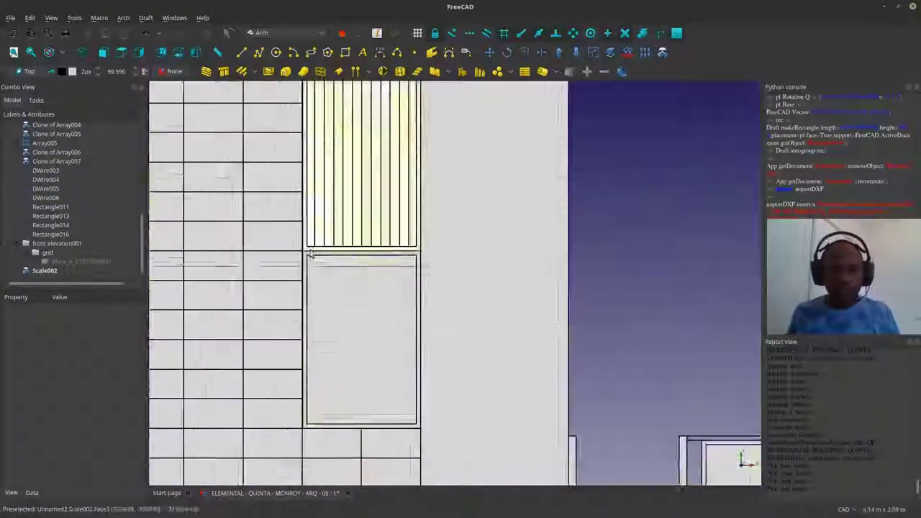
{"action": "scroll", "coordinate": [313, 207], "scroll_direction": "down", "scroll_amount": 6}
{"action": "scroll", "coordinate": [440, 305], "scroll_direction": "up", "scroll_amount": 6}
{"action": "scroll", "coordinate": [436, 345], "scroll_direction": "down", "scroll_amount": 8}
{"action": "scroll", "coordinate": [434, 399], "scroll_direction": "down", "scroll_amount": 3}
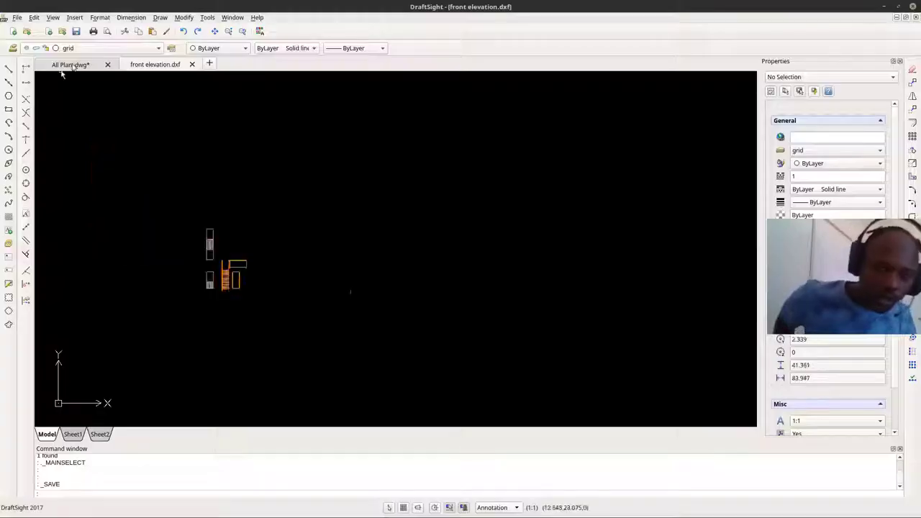
Switch back to the All Plan drawing in DraftSight and examine the front elevation, the other elevation and the sections
{"action": "scroll", "coordinate": [334, 154], "scroll_direction": "up", "scroll_amount": 6}
{"action": "left_click", "coordinate": [335, 154]}
{"action": "key", "text": "Escape"}
{"action": "key", "text": "Escape"}
{"action": "scroll", "coordinate": [335, 154], "scroll_direction": "down", "scroll_amount": 6}
{"action": "mouse_move", "coordinate": [335, 154]}
{"action": "middle_mouse_down"}
{"action": "mouse_move", "coordinate": [361, 287]}
{"action": "mouse_move", "coordinate": [390, 324]}
{"action": "middle_mouse_up"}
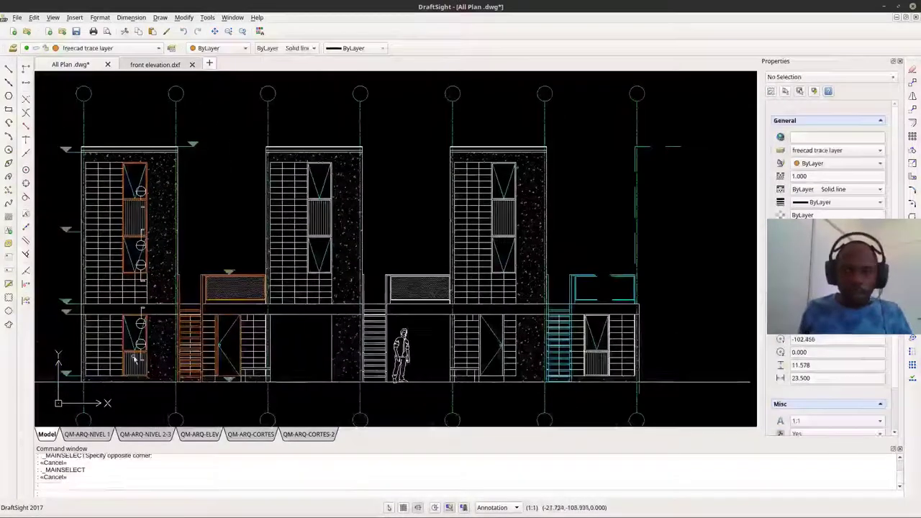
{"action": "scroll", "coordinate": [490, 374], "scroll_direction": "down", "scroll_amount": 6}
{"action": "scroll", "coordinate": [397, 180], "scroll_direction": "up", "scroll_amount": 7}
{"action": "mouse_move", "coordinate": [397, 180]}
{"action": "middle_mouse_down"}
{"action": "mouse_move", "coordinate": [398, 261]}
{"action": "mouse_move", "coordinate": [135, 196]}
{"action": "mouse_move", "coordinate": [365, 218]}
{"action": "middle_mouse_up"}
{"action": "scroll", "coordinate": [313, 312], "scroll_direction": "down", "scroll_amount": 1}
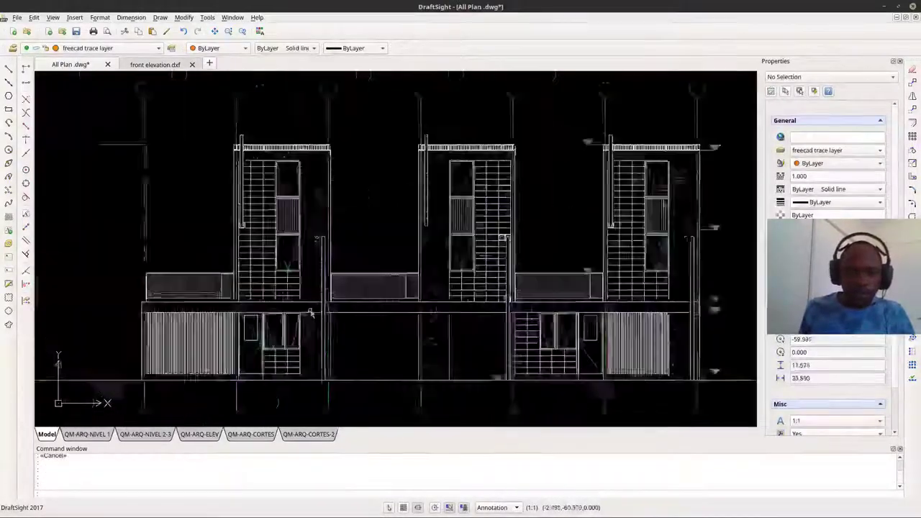
{"action": "scroll", "coordinate": [292, 354], "scroll_direction": "down", "scroll_amount": 5}
{"action": "scroll", "coordinate": [331, 341], "scroll_direction": "up", "scroll_amount": 5}
{"action": "scroll", "coordinate": [331, 340], "scroll_direction": "down", "scroll_amount": 5}
{"action": "middle_click_drag", "start_coordinate": [439, 235], "coordinate": [496, 266]}
{"action": "scroll", "coordinate": [466, 365], "scroll_direction": "up", "scroll_amount": 9}
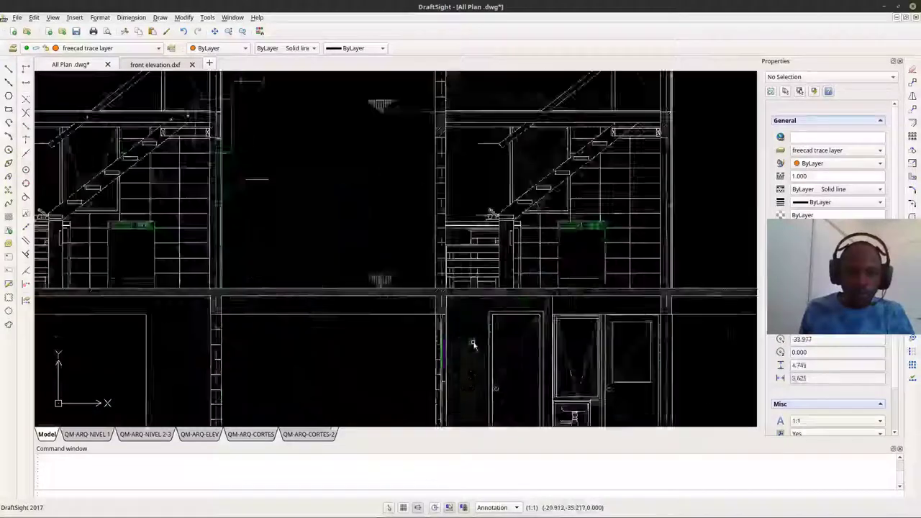